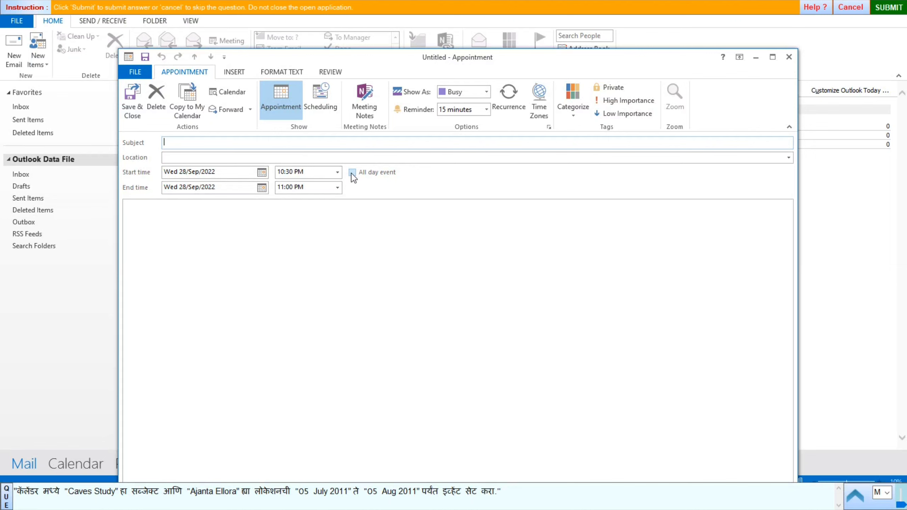
Make the event all-day with subject 'Caves Study' and location 'Ajanta Ellora'.
left_click(353, 172)
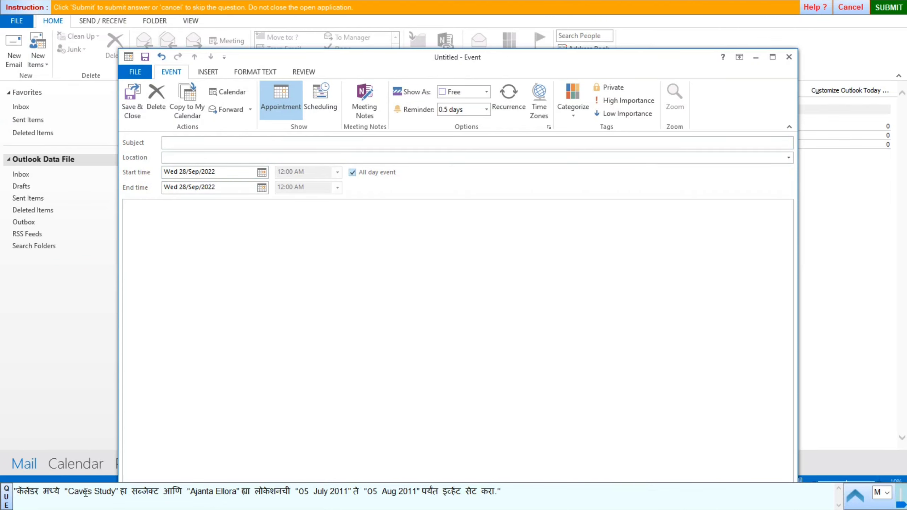
left_click_drag(79, 494, 104, 493)
key("ctrl+c")
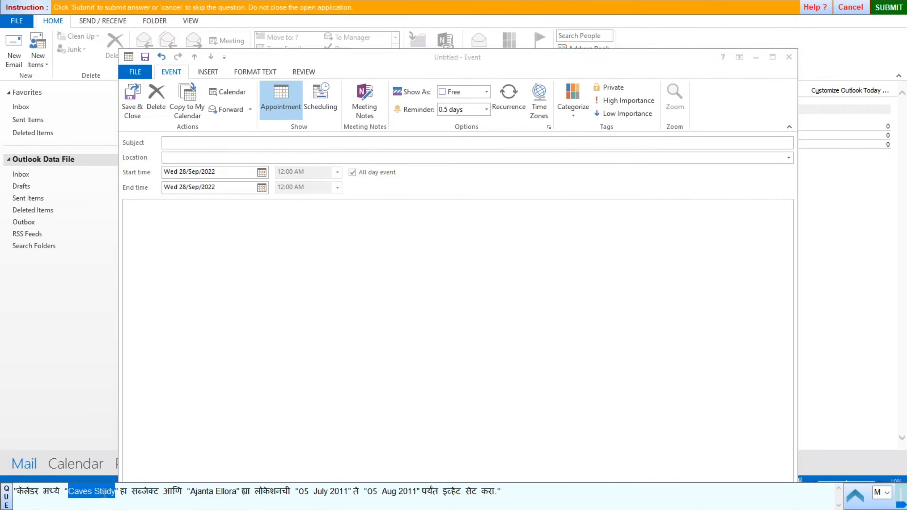
left_click(176, 141)
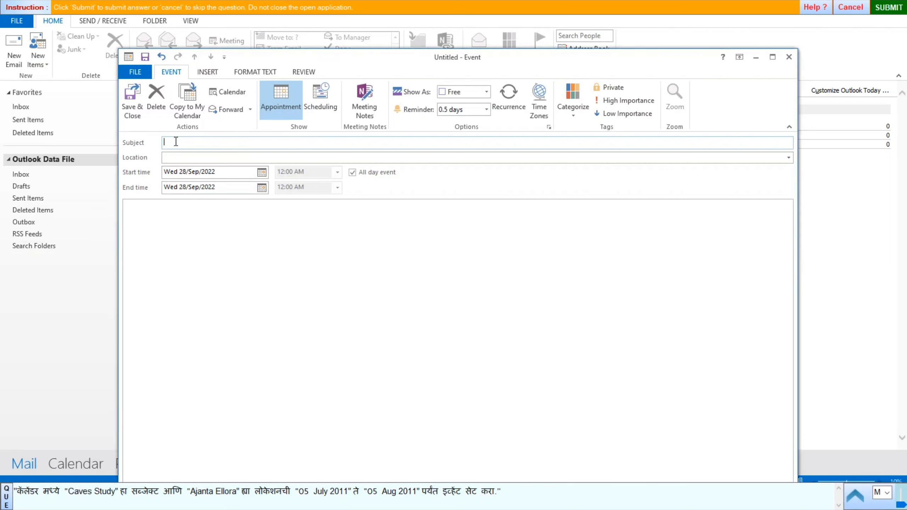
key("ctrl+v")
left_click_drag(191, 494, 222, 494)
key("ctrl+c")
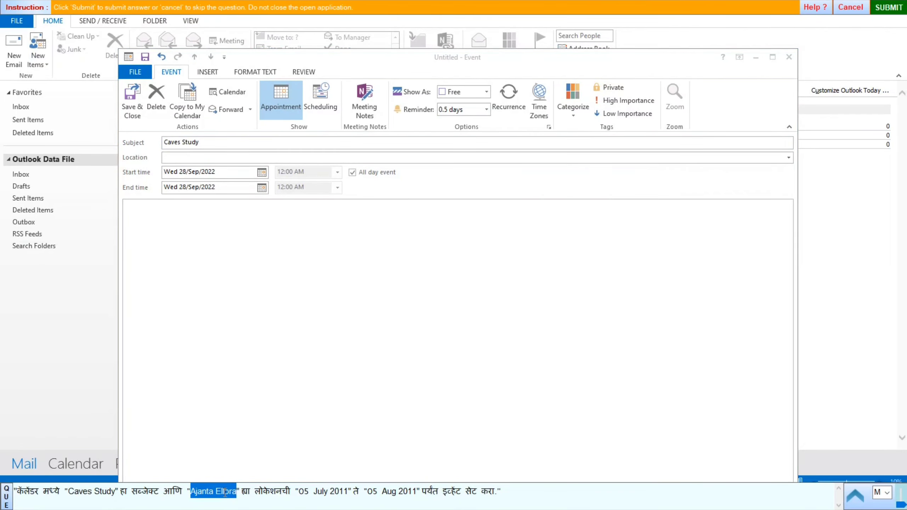
left_click(177, 157)
key("ctrl+v")
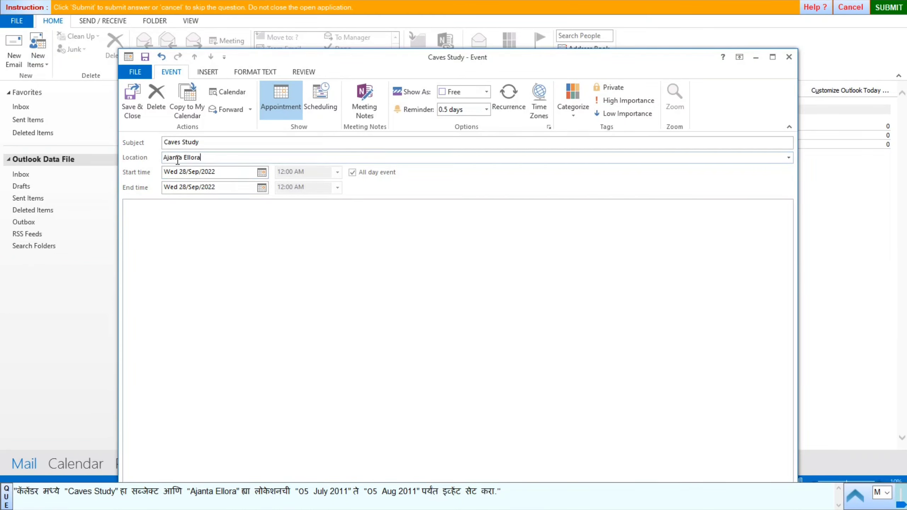
Set the event to run from 05 July 2011 to 05 Aug 2011 and save it.
left_click_drag(300, 493, 336, 492)
key("ctrl+c")
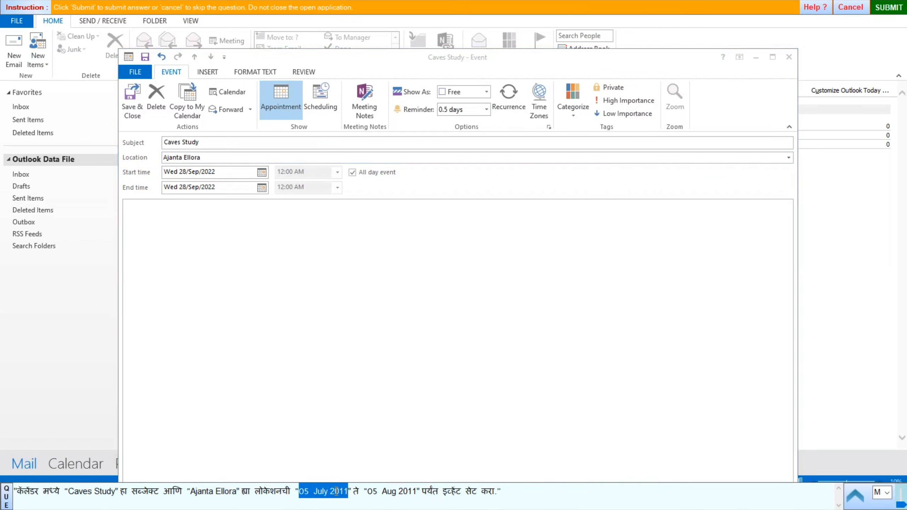
left_click(223, 171)
key("ctrl+v")
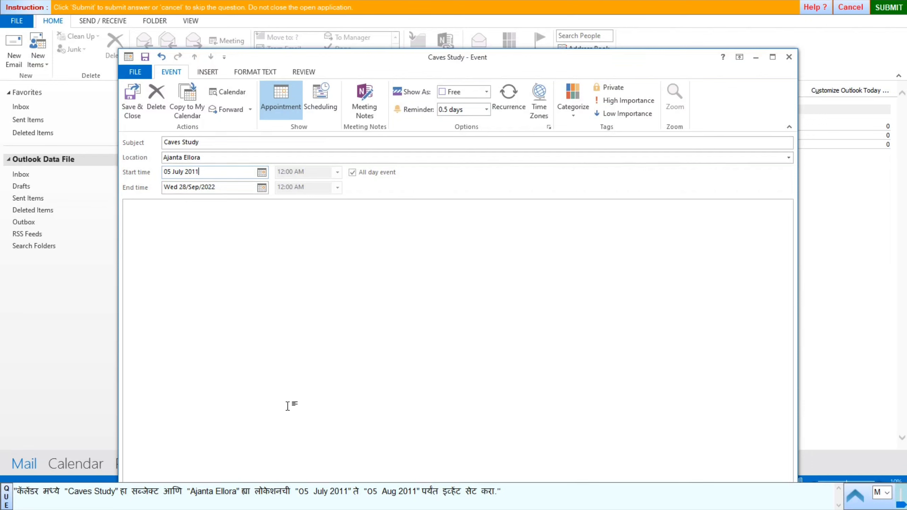
left_click_drag(368, 492, 416, 493)
key("ctrl+c")
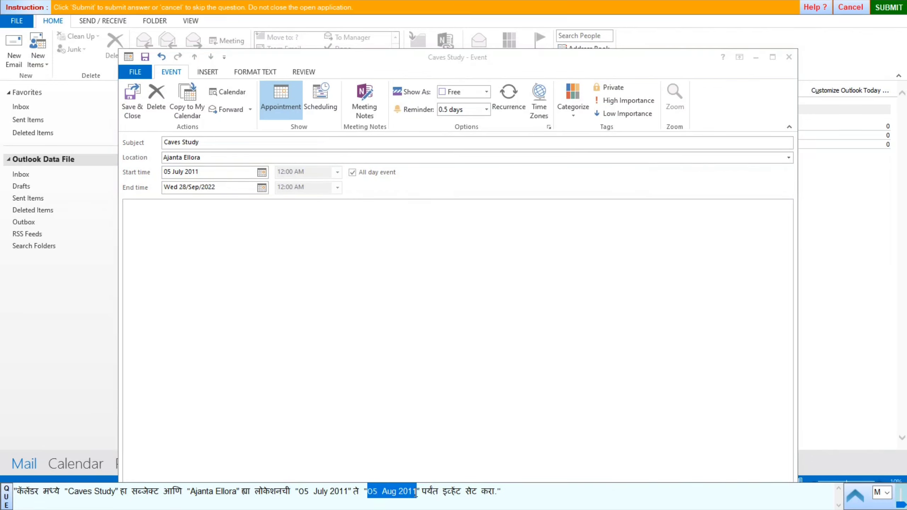
left_click(225, 187)
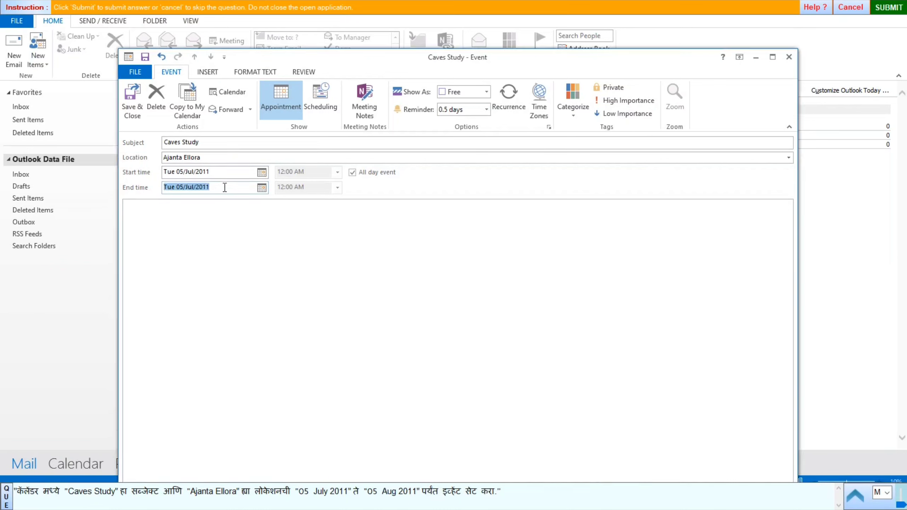
left_click(225, 187)
triple_click(224, 187)
key("ctrl+v")
left_click(132, 100)
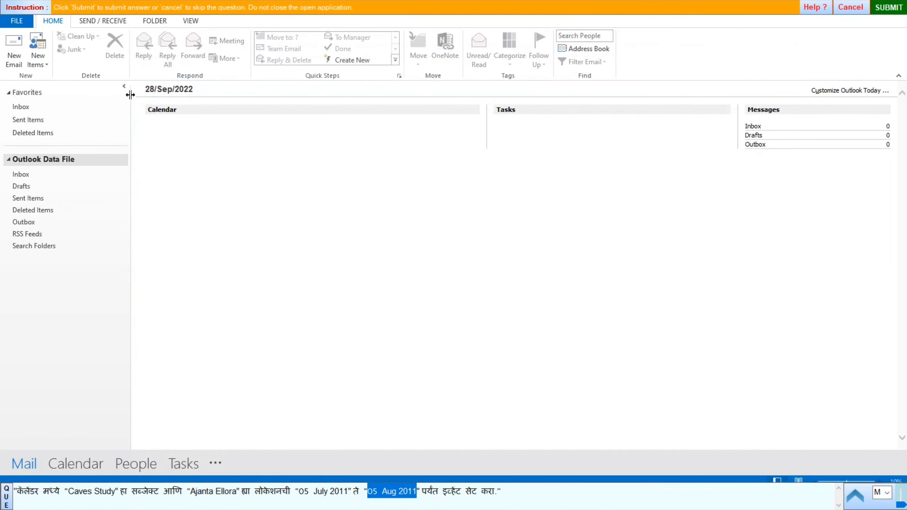
Submit the Caves Study answer and start Question 12's practical test.
left_click(887, 11)
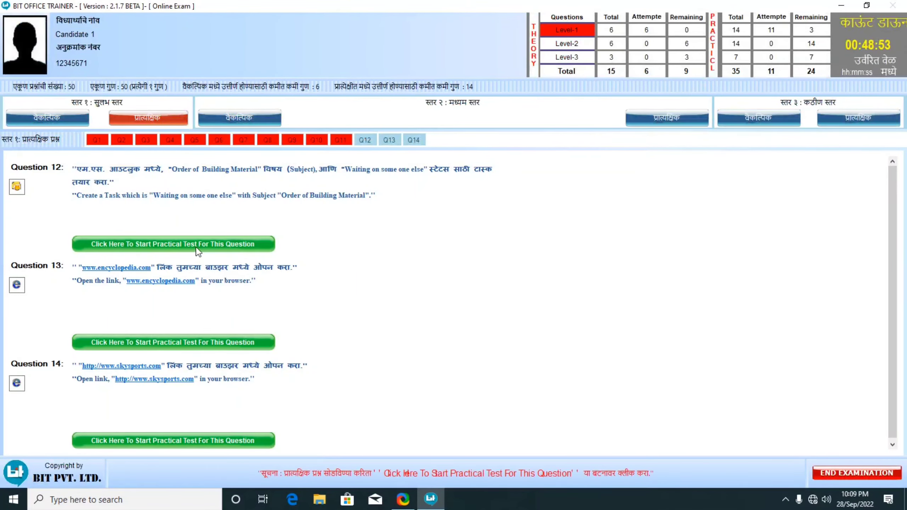
left_click(196, 246)
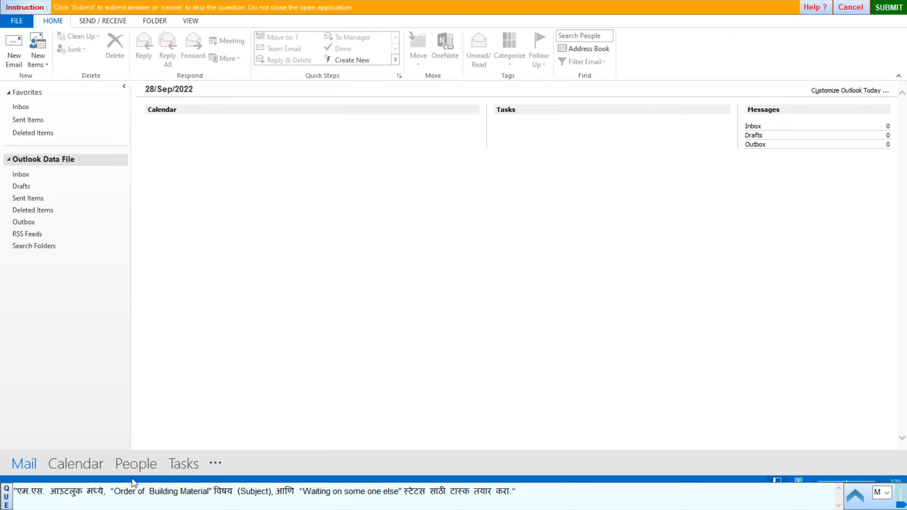
Create the task 'Order of Building Material' with status Waiting on someone else and save it.
left_click(41, 60)
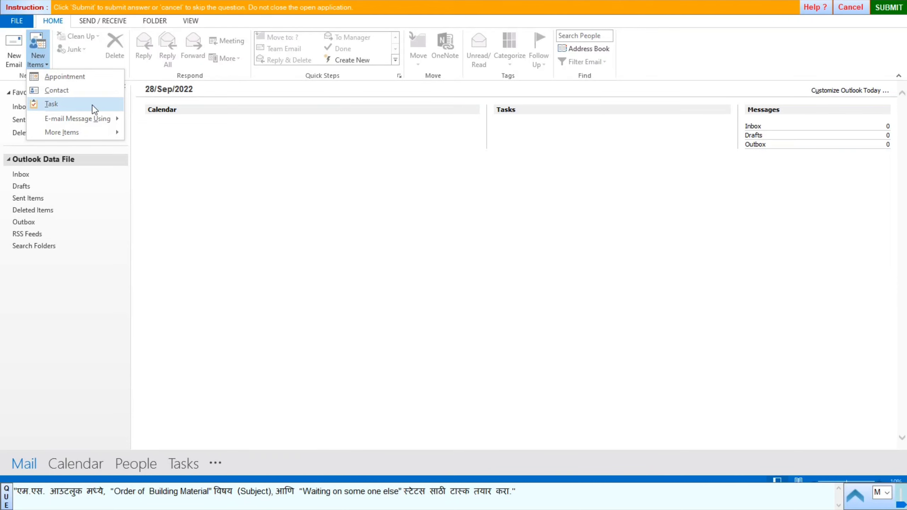
left_click(63, 107)
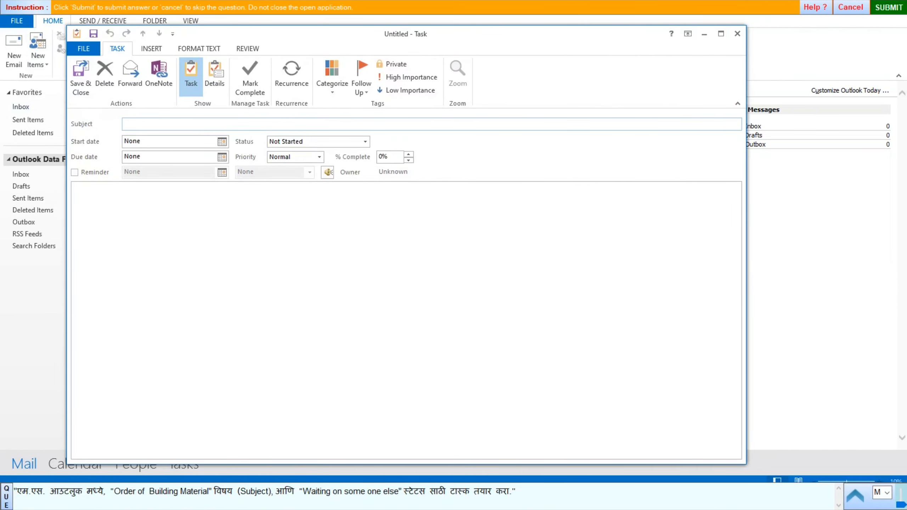
left_click_drag(118, 495, 203, 493)
key("ctrl+c")
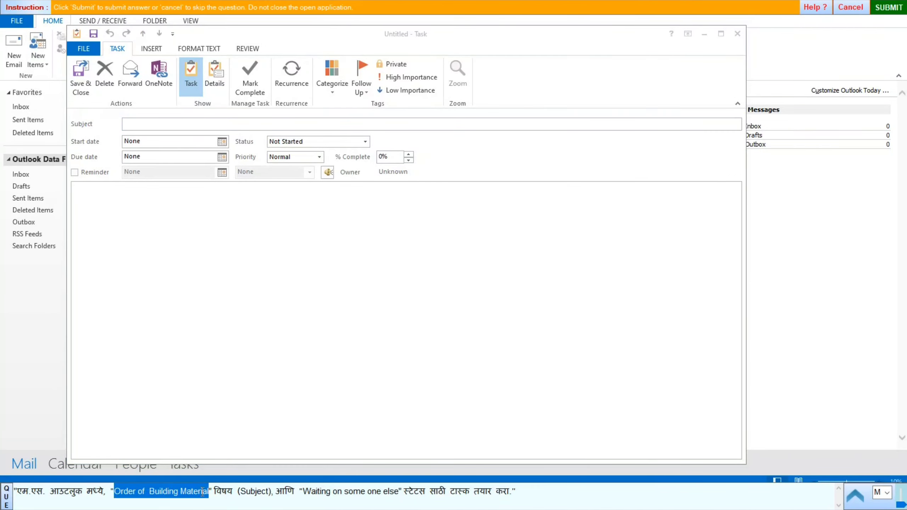
left_click(144, 123)
key("ctrl+v")
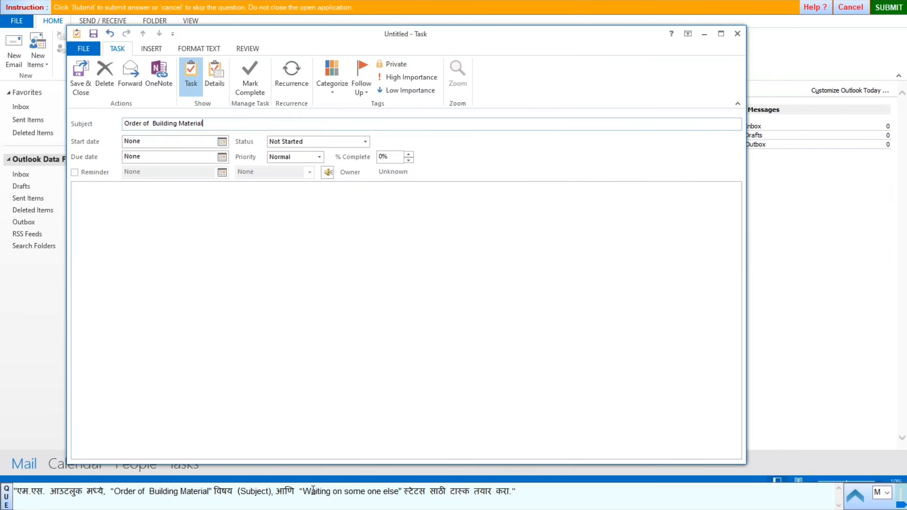
left_click(365, 141)
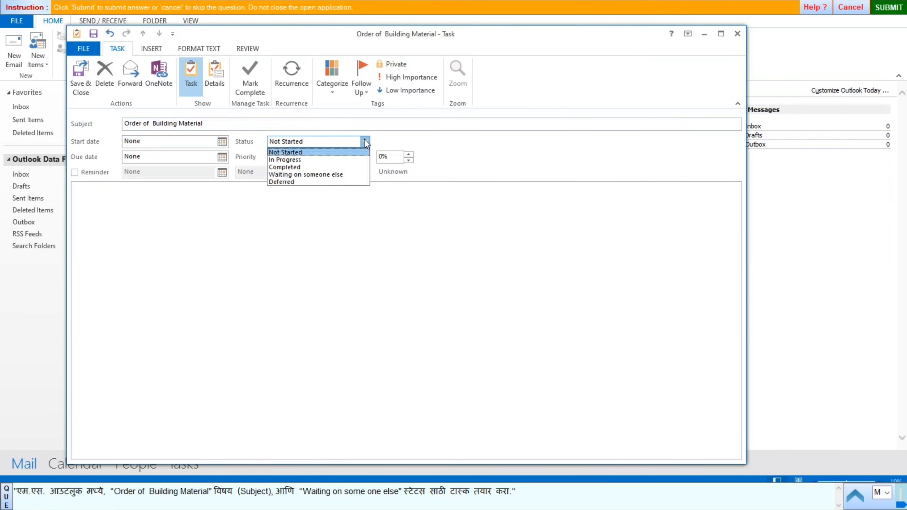
left_click(296, 174)
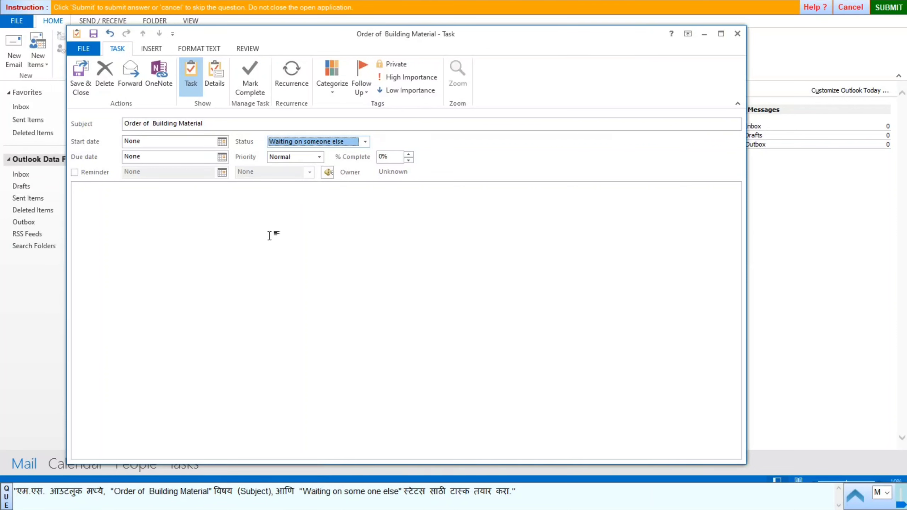
left_click(76, 78)
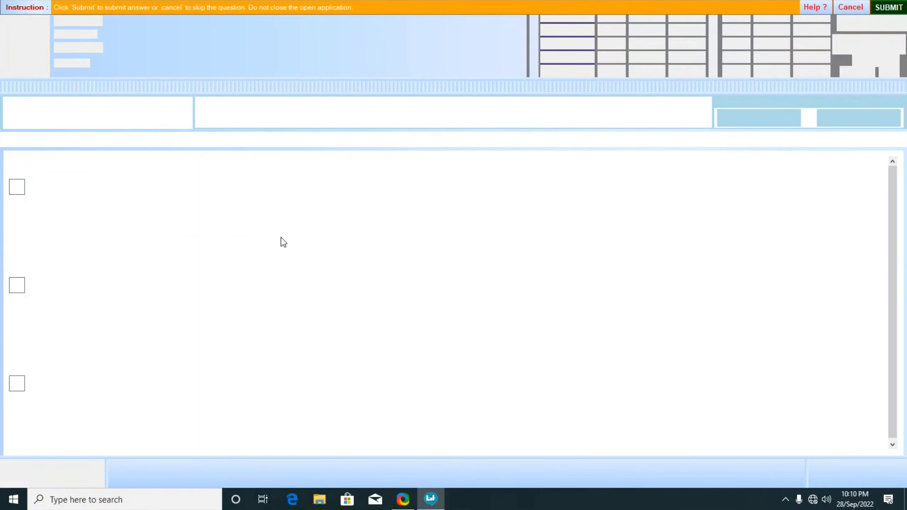
Move on to the encyclopedia-link question and scroll through to the Level-2 multiple-choice set.
left_click(221, 241)
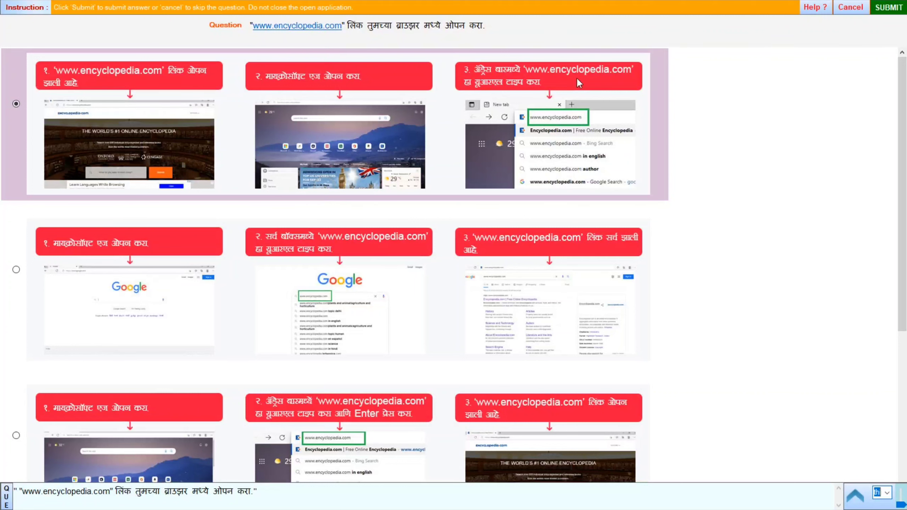
scroll(63, 304, "down", 2)
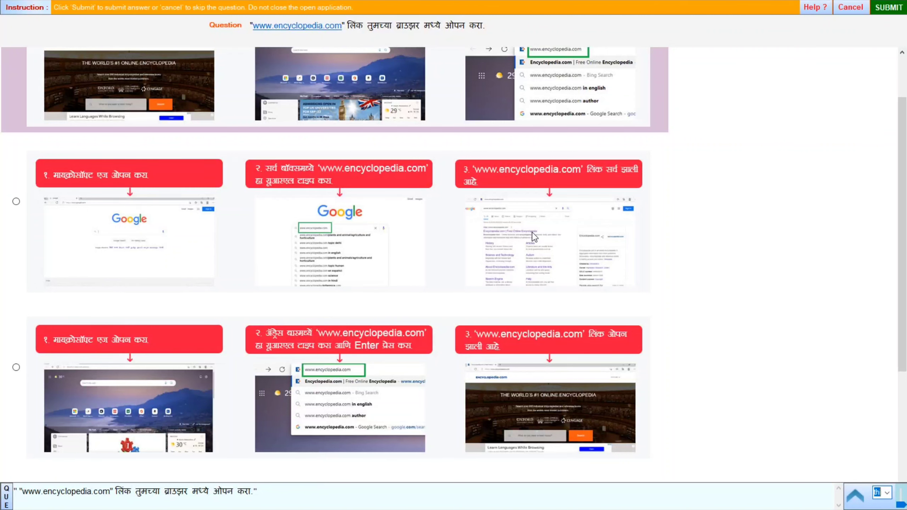
scroll(534, 236, "down", 2)
scroll(534, 237, "down", 4)
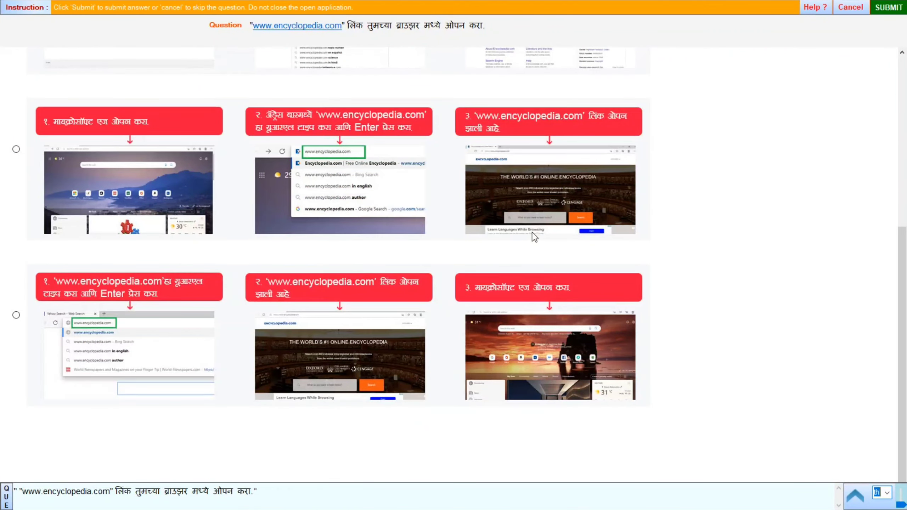
scroll(18, 153, "up", 6)
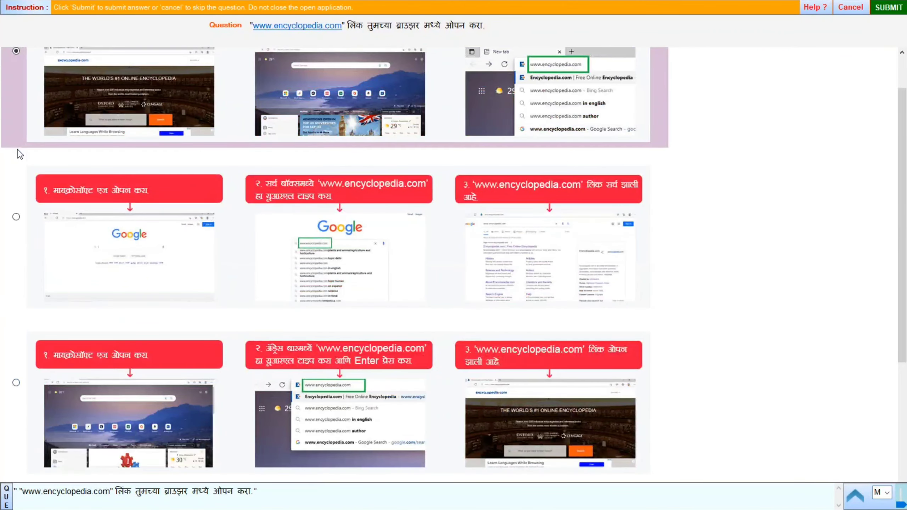
scroll(20, 154, "down", 6)
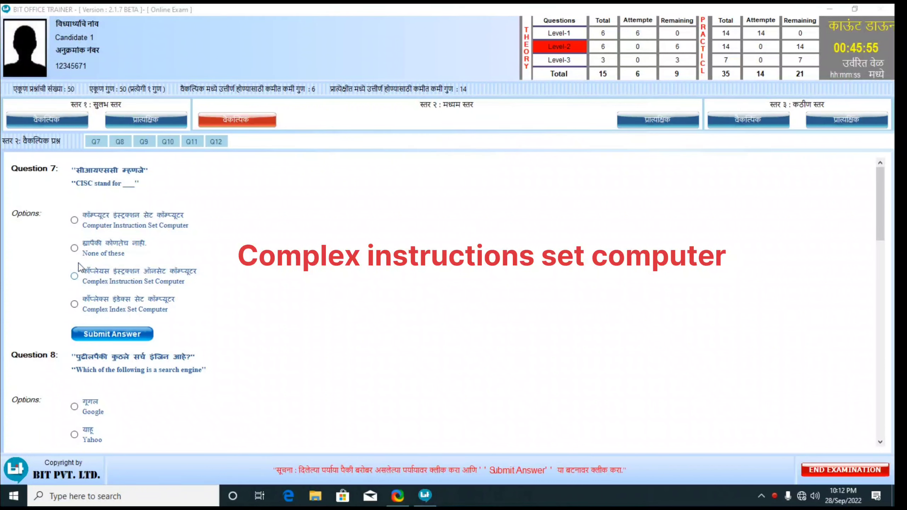
Answer and submit Questions 7–9, choosing Computer Instruction Set Computer for Question 7.
left_click(77, 221)
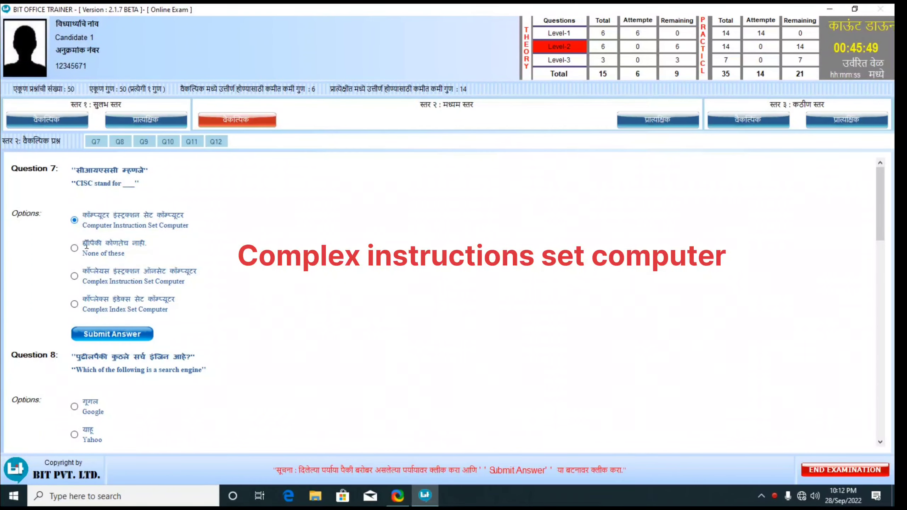
left_click(122, 335)
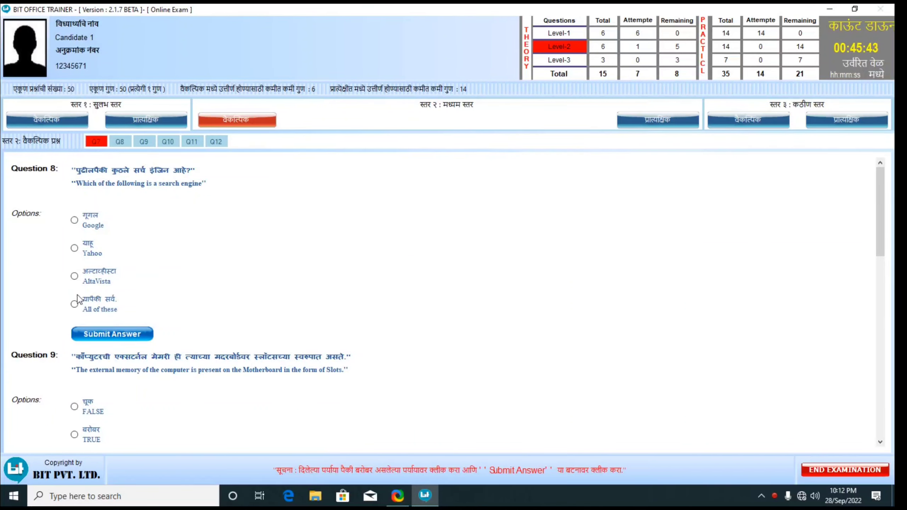
left_click(114, 336)
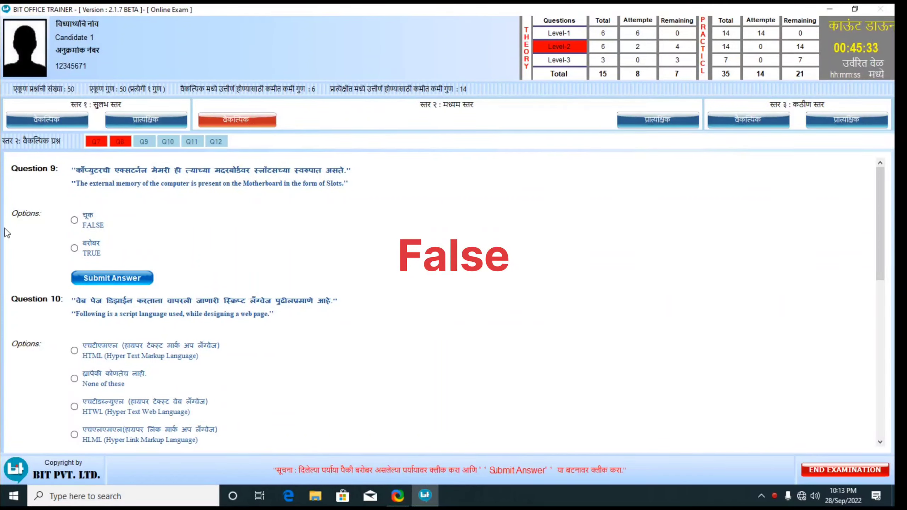
left_click(75, 248)
left_click(114, 279)
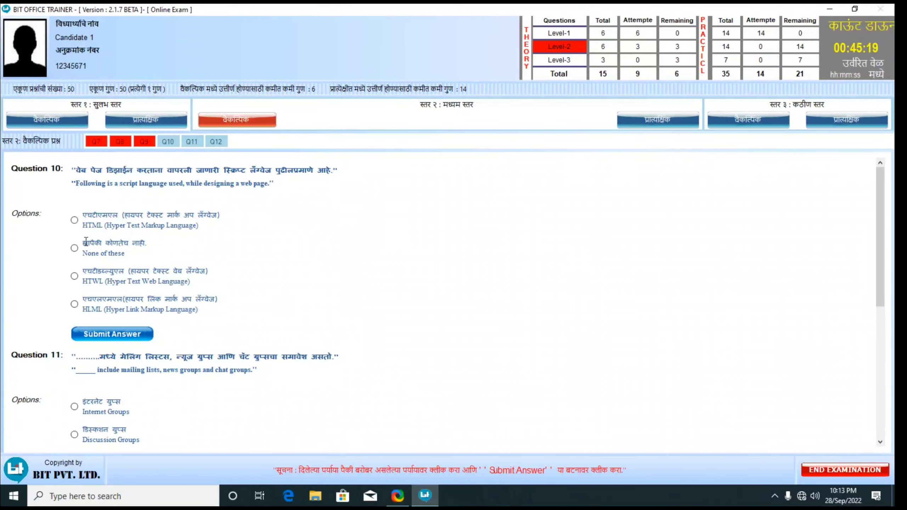
Submit HTML for Question 10 and Discussion Groups for Question 11, then pick Navigating for Question 12.
left_click(76, 221)
left_click(116, 335)
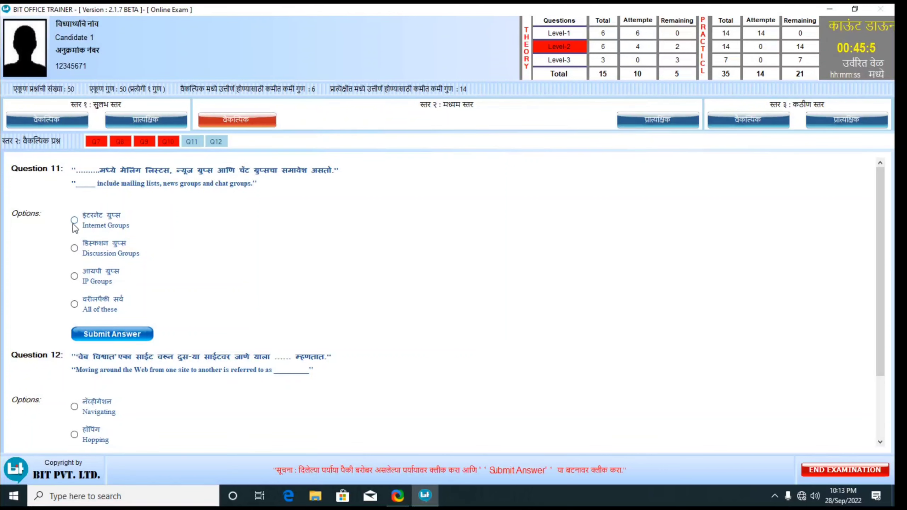
left_click(74, 248)
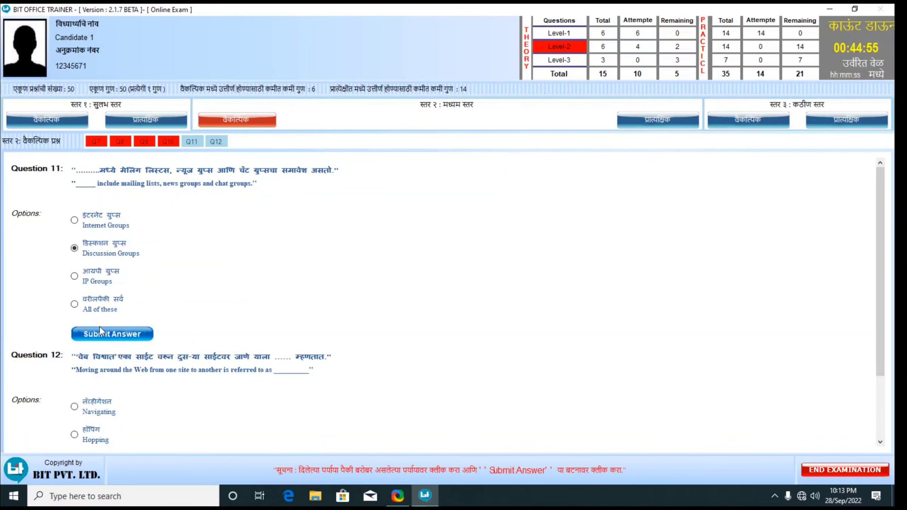
left_click(120, 341)
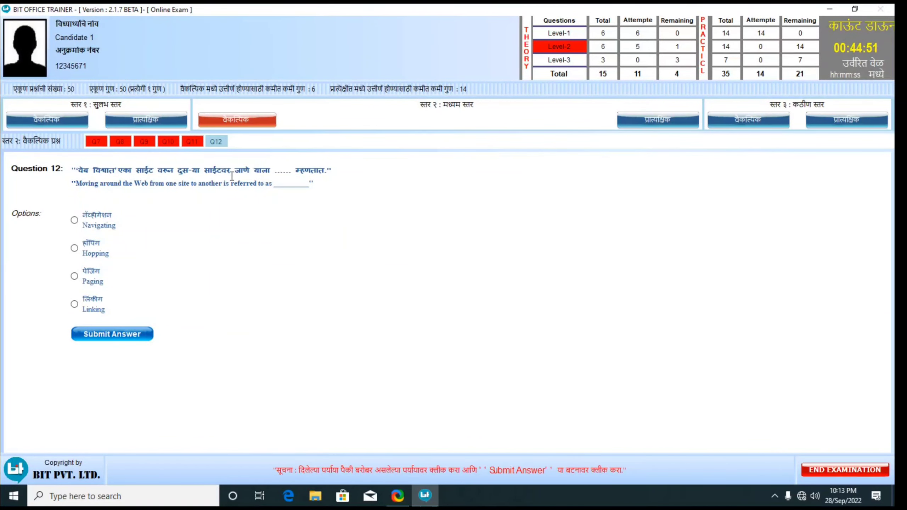
left_click(75, 221)
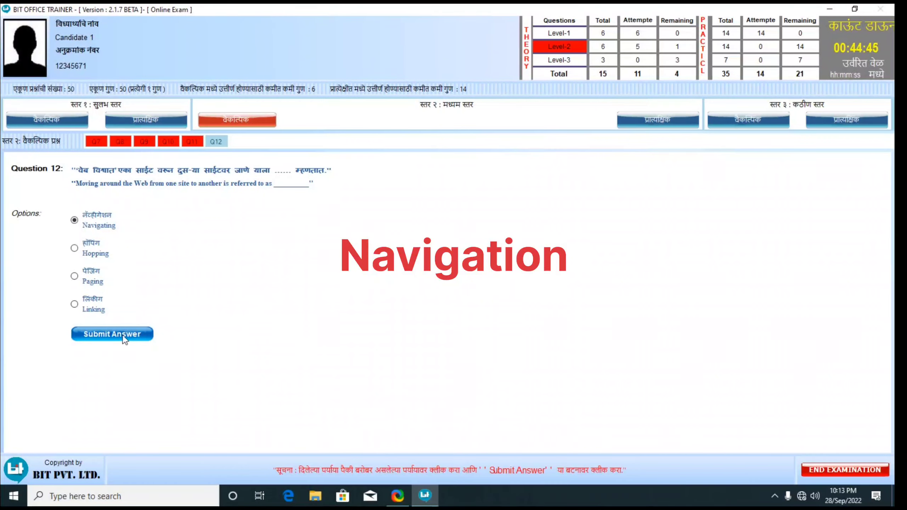
Submit Question 12's answer and start the Level-2 practical to delete Bird.wav.
left_click(112, 334)
left_click(657, 119)
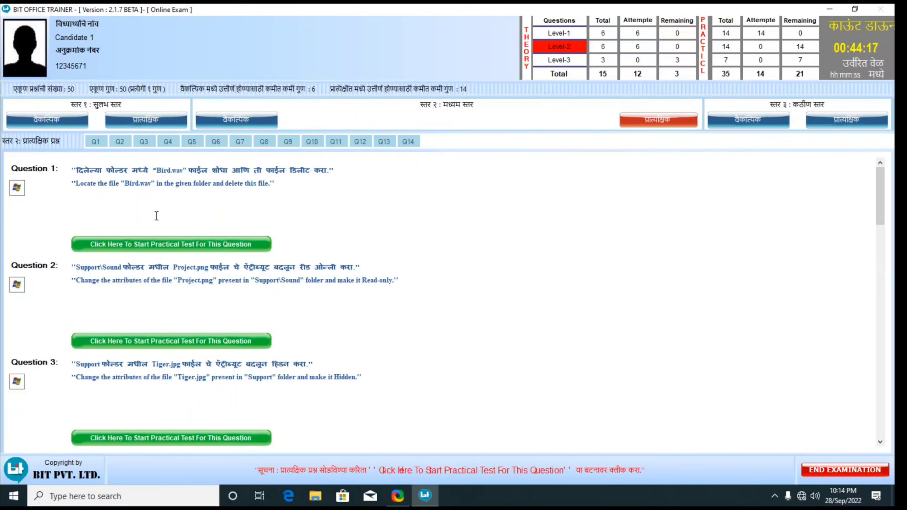
left_click(157, 245)
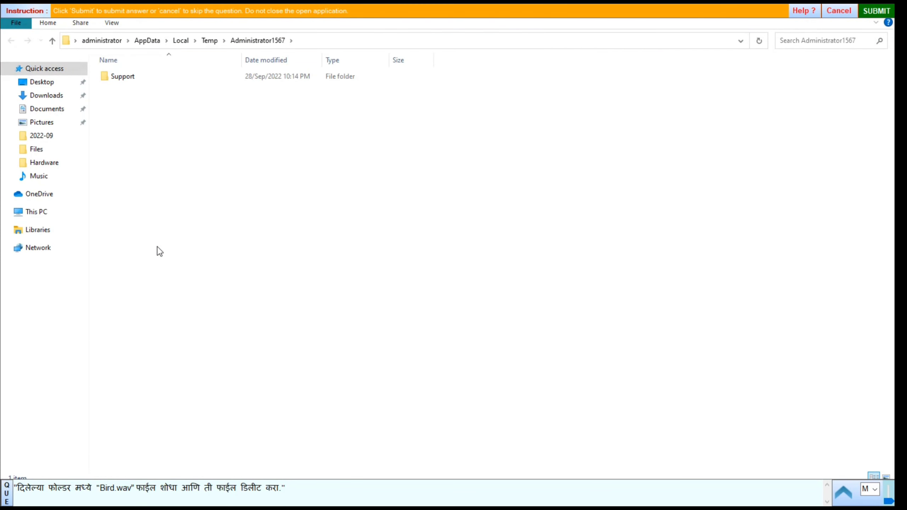
Delete Bird.wav from the Support folder and submit the task.
left_click(119, 77)
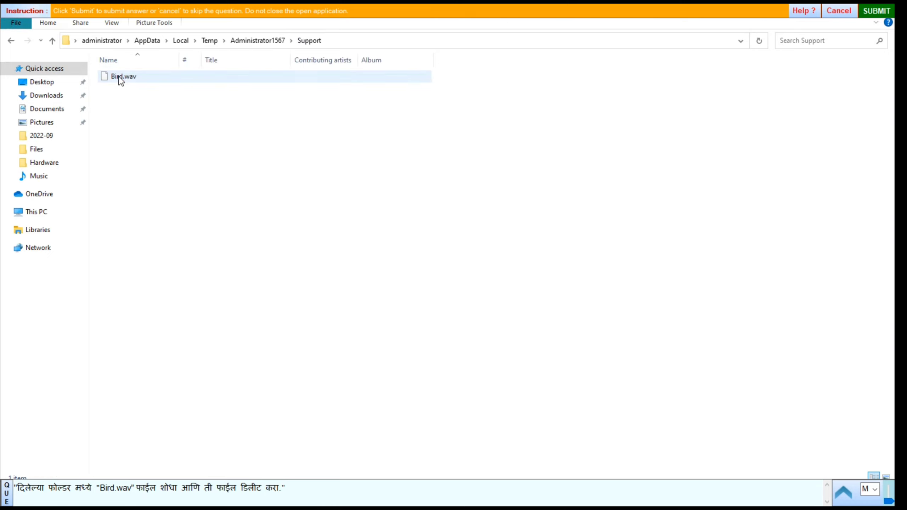
left_click(119, 77)
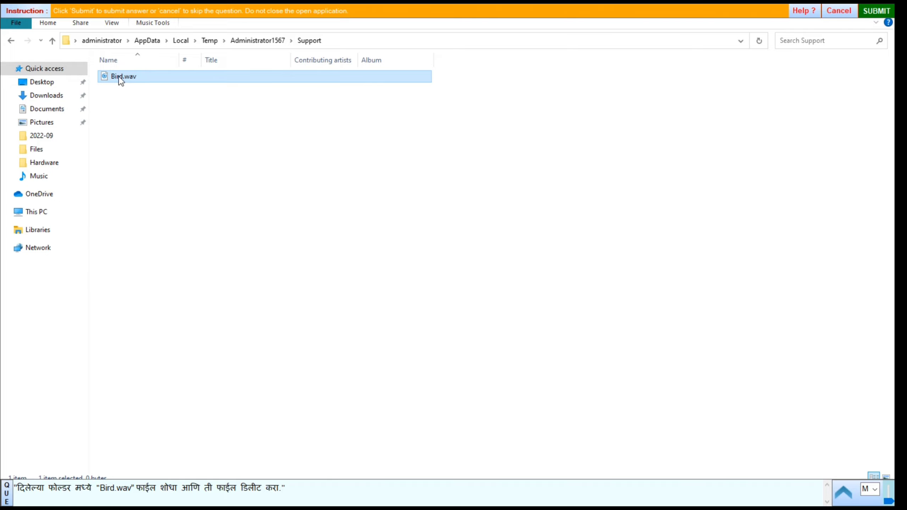
right_click(119, 77)
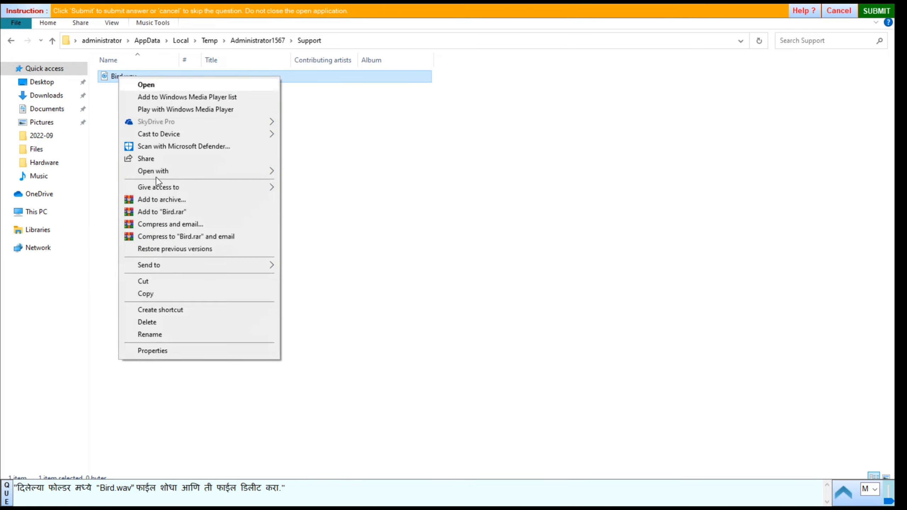
left_click(154, 323)
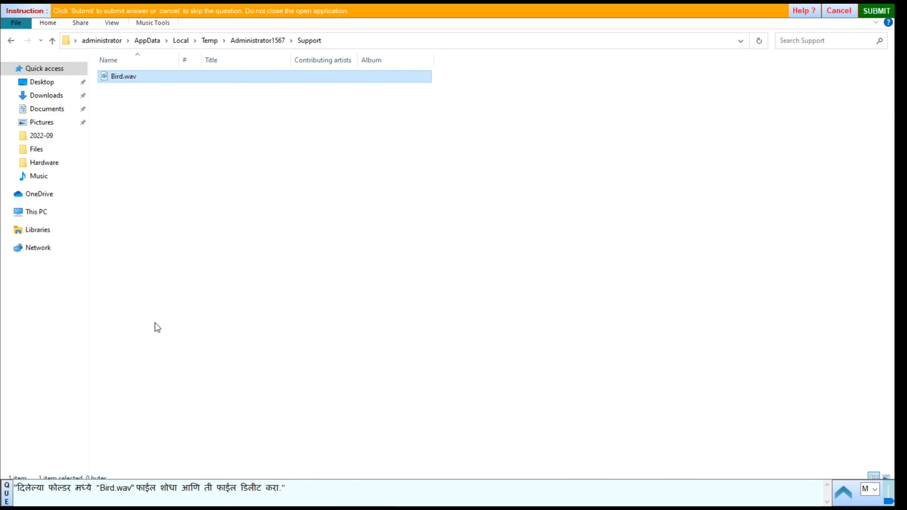
left_click(876, 11)
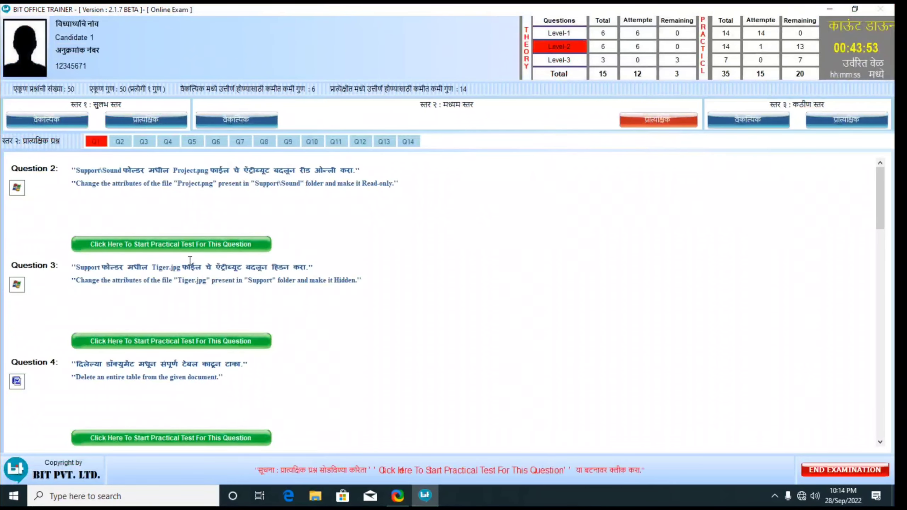
Start Question 2 and make Support\Sound\Project.png read-only in its Properties.
left_click(194, 244)
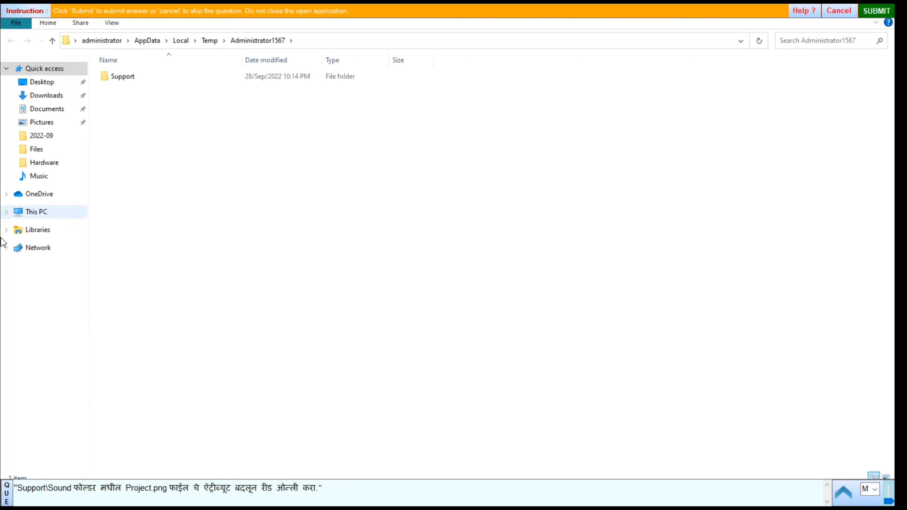
double_click(136, 78)
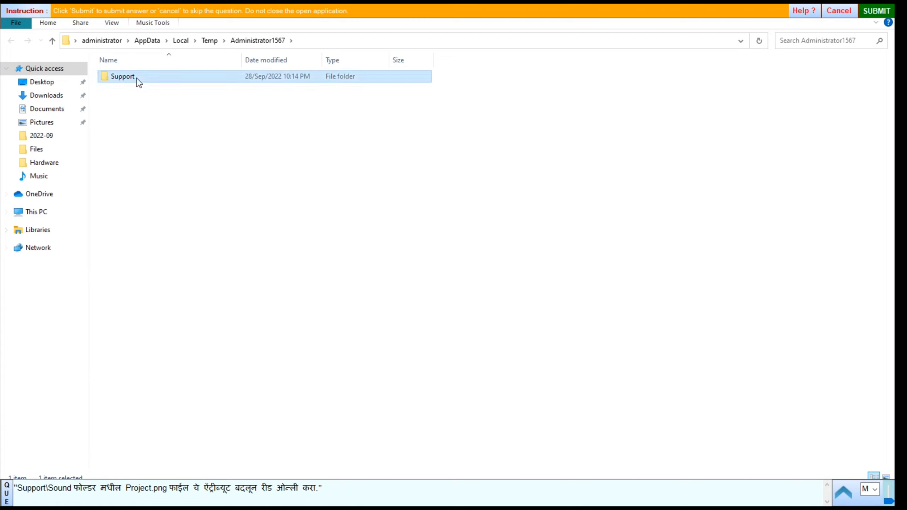
double_click(134, 76)
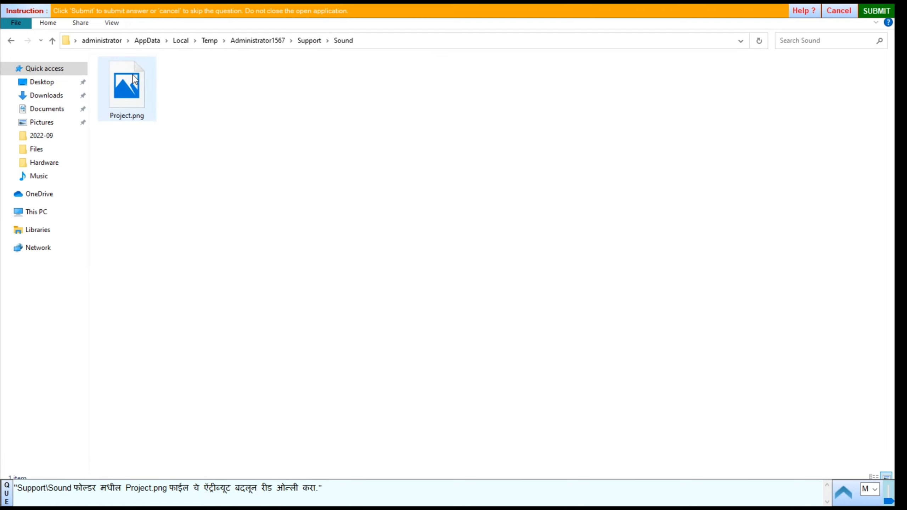
left_click(132, 105)
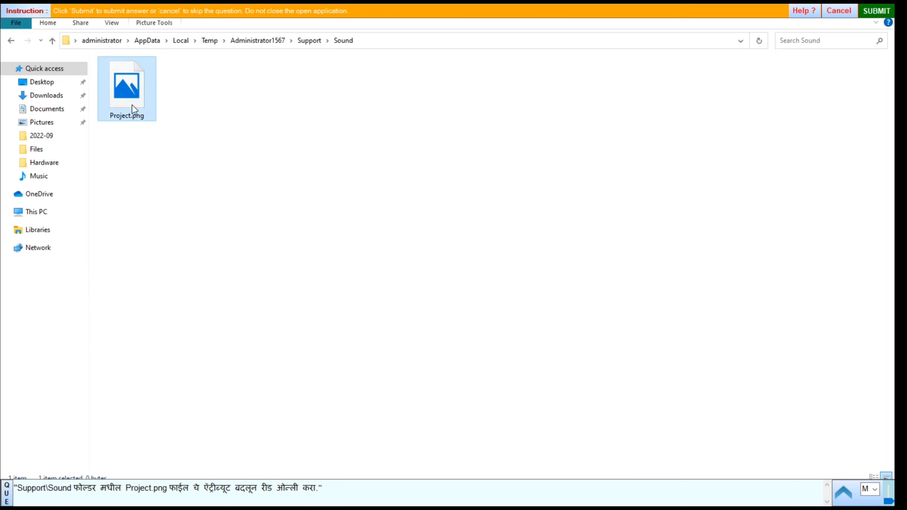
right_click(132, 105)
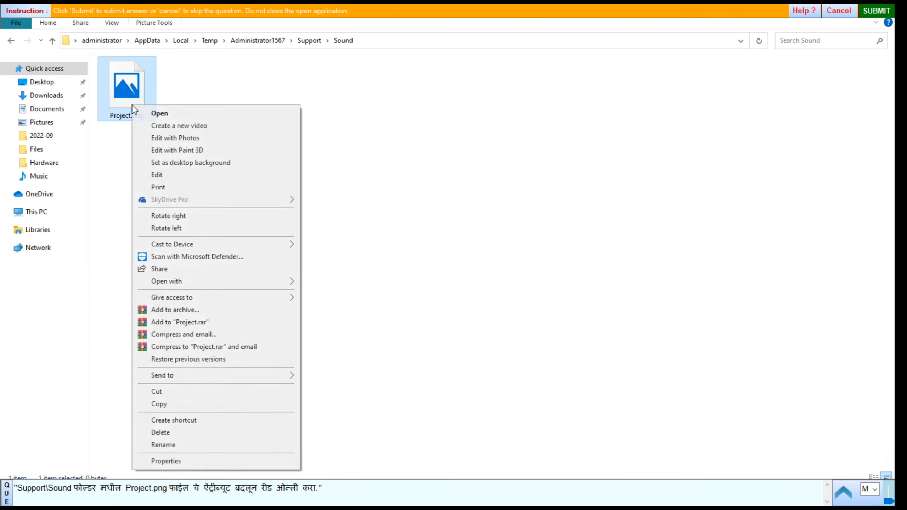
left_click(184, 462)
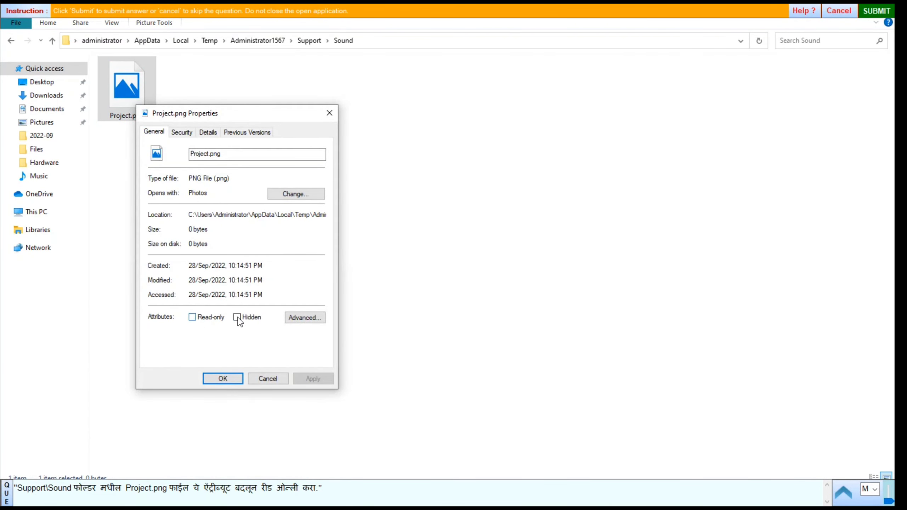
left_click(192, 318)
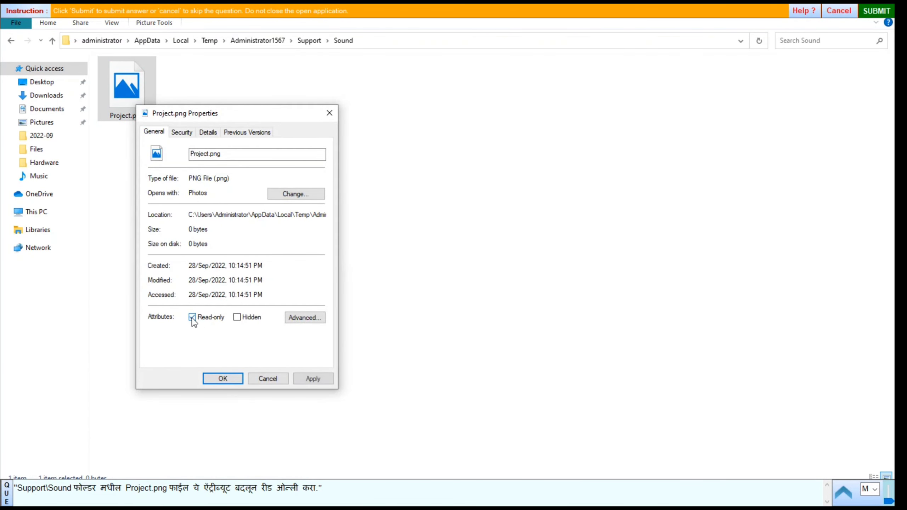
left_click(318, 378)
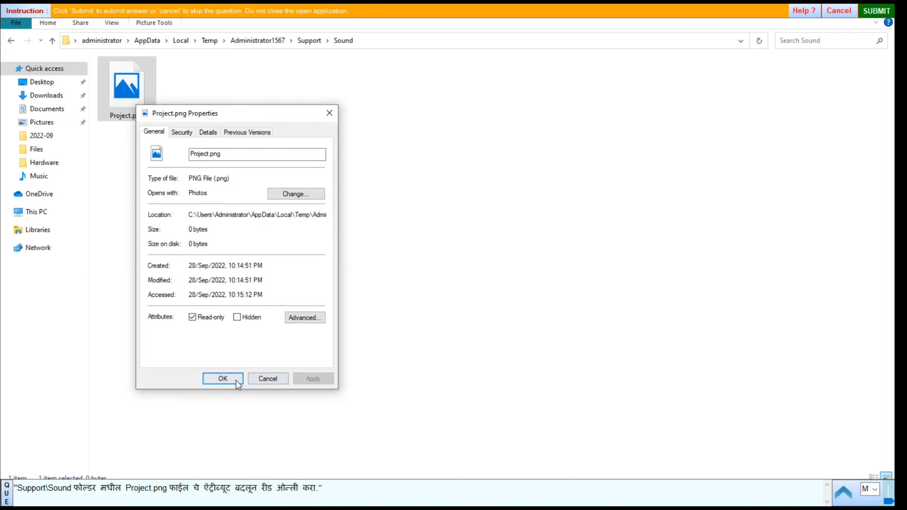
left_click(222, 379)
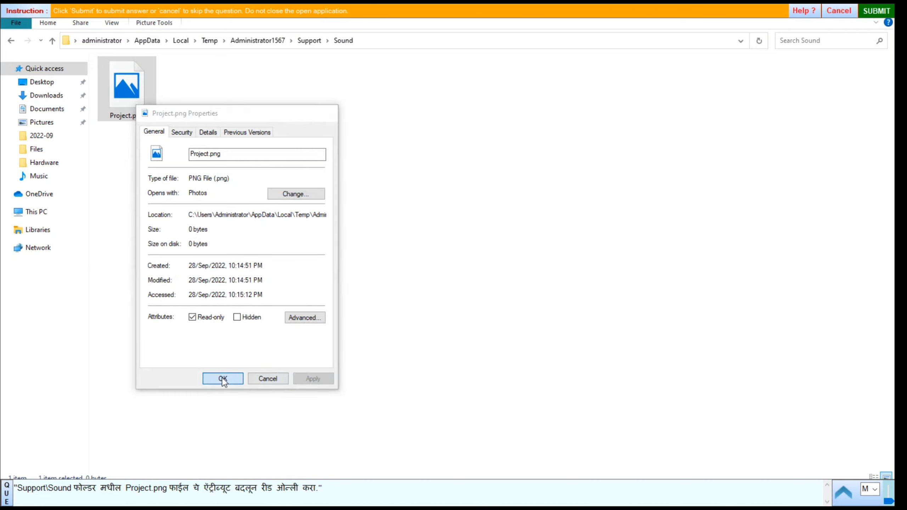
Submit the read-only task and open the Properties of Tiger.jpg in the Support folder.
left_click(872, 13)
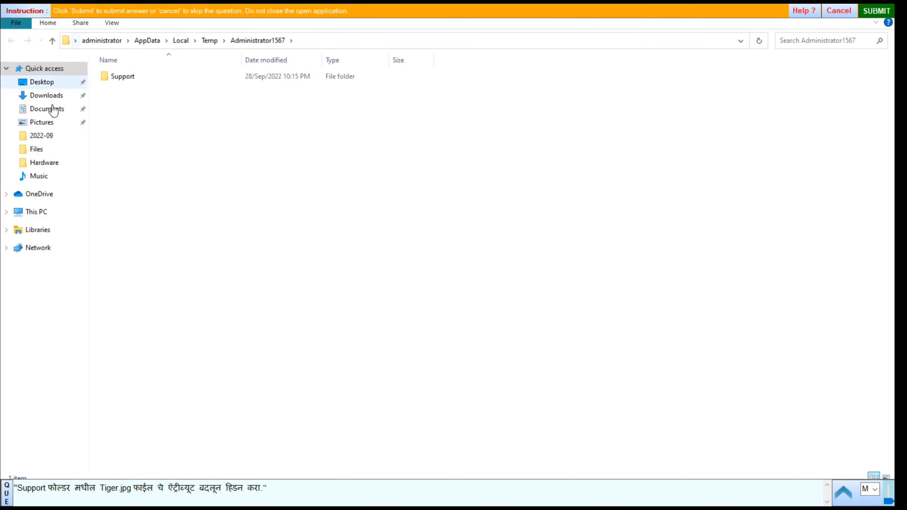
double_click(117, 76)
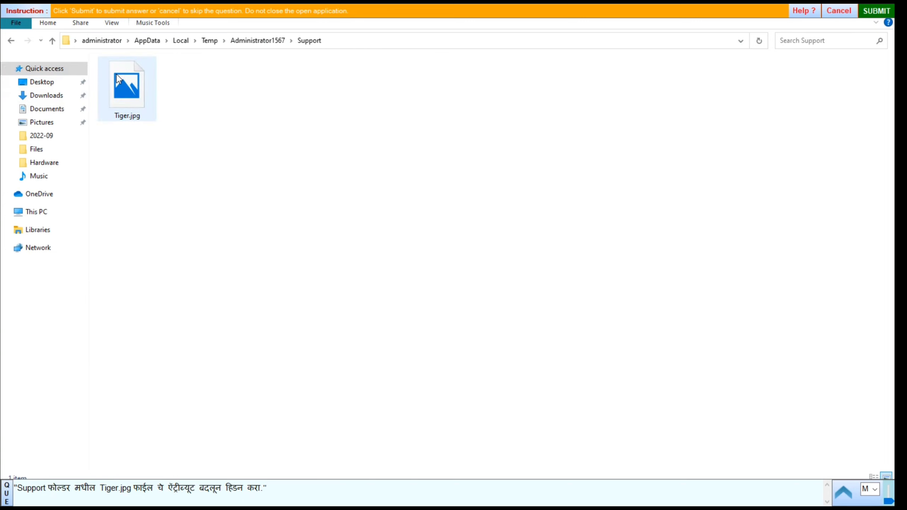
left_click(124, 93)
right_click(124, 92)
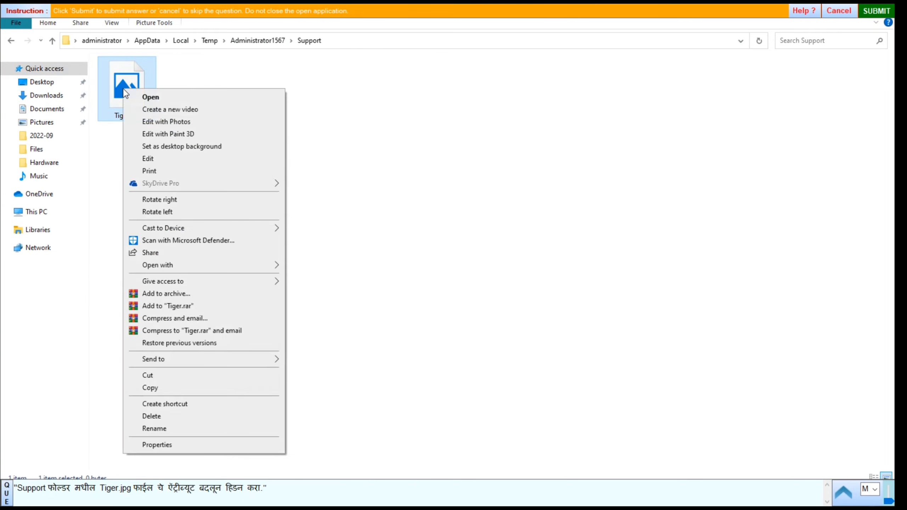
left_click(161, 446)
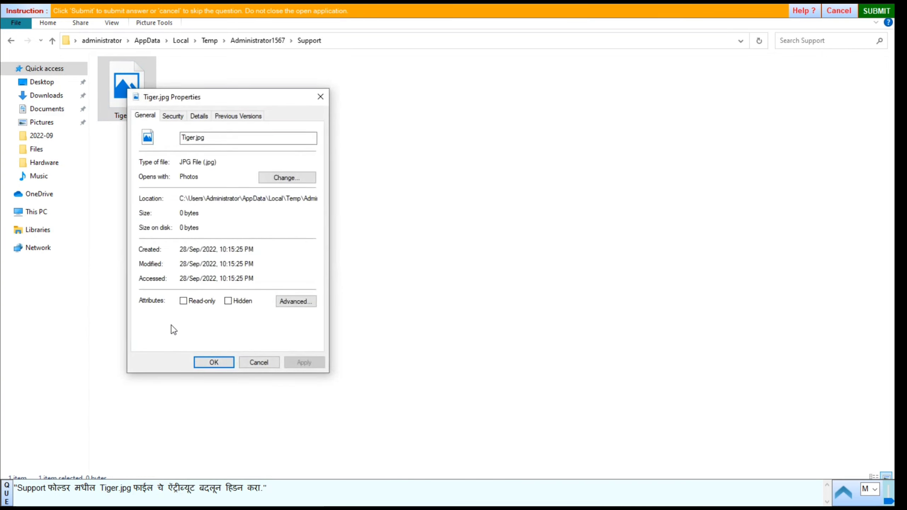
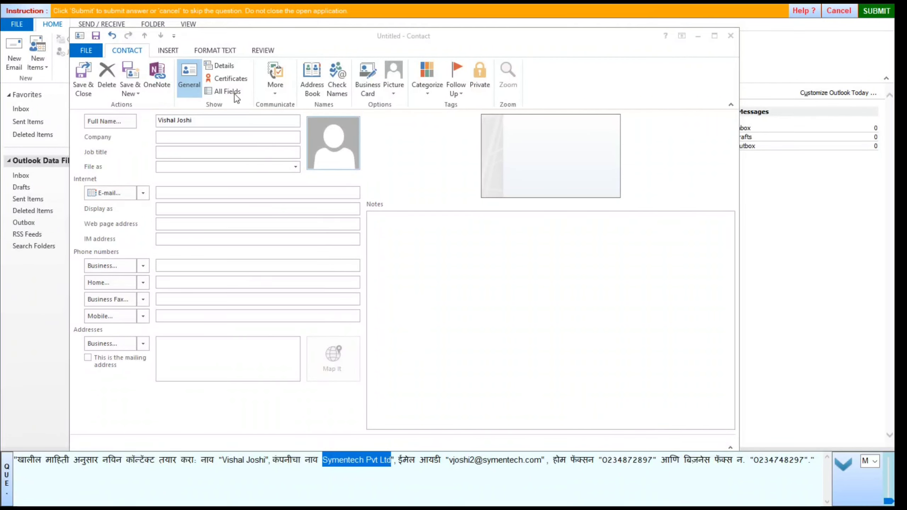
Enter Symentech Pvt Ltd as the contact's company and paste in the contact's e-mail address.
left_click(175, 141)
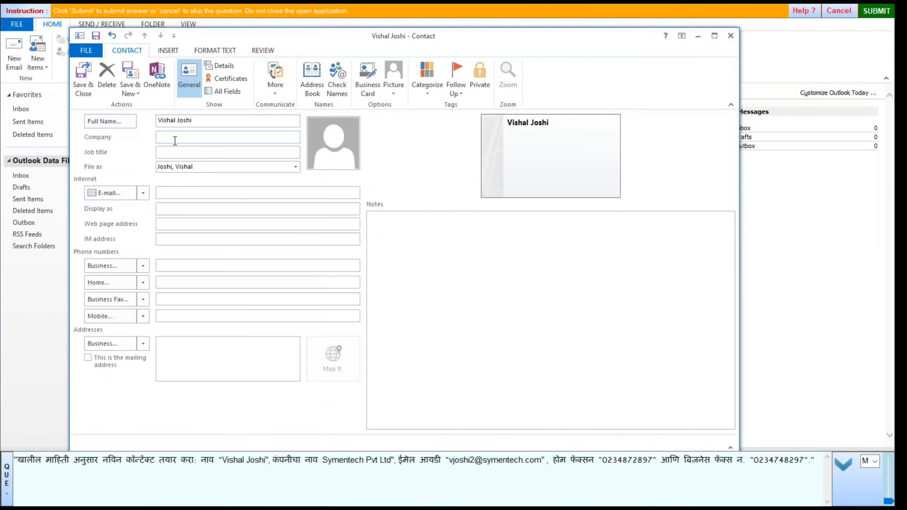
type("Symentech Pvt Ltd")
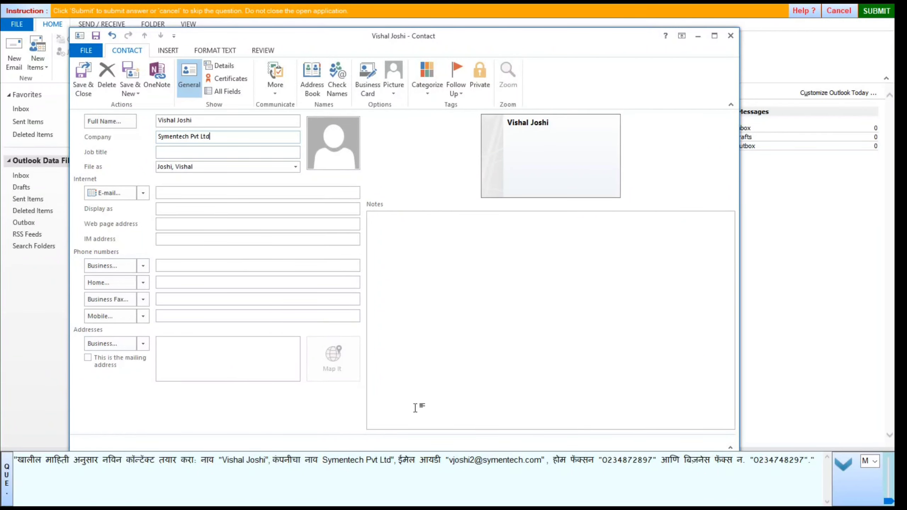
double_click(460, 462)
left_click_drag(461, 462, 538, 464)
key("ctrl+c")
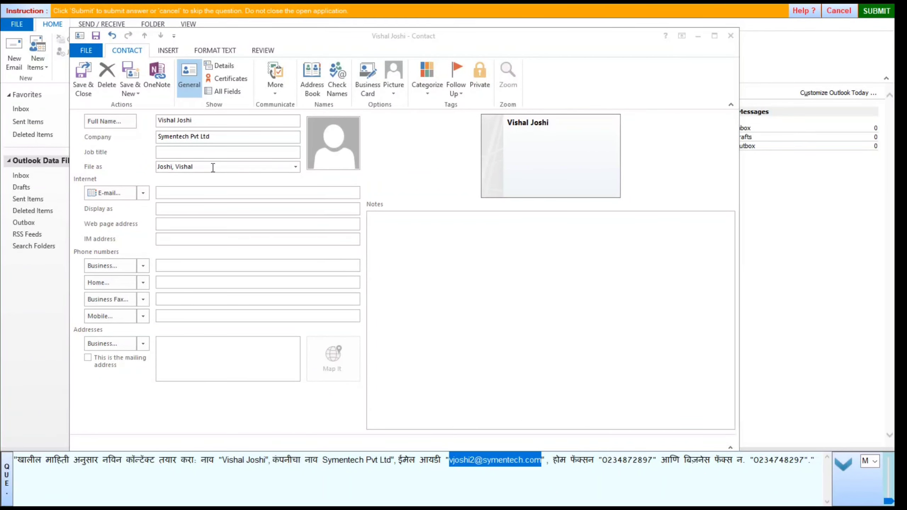
left_click(174, 194)
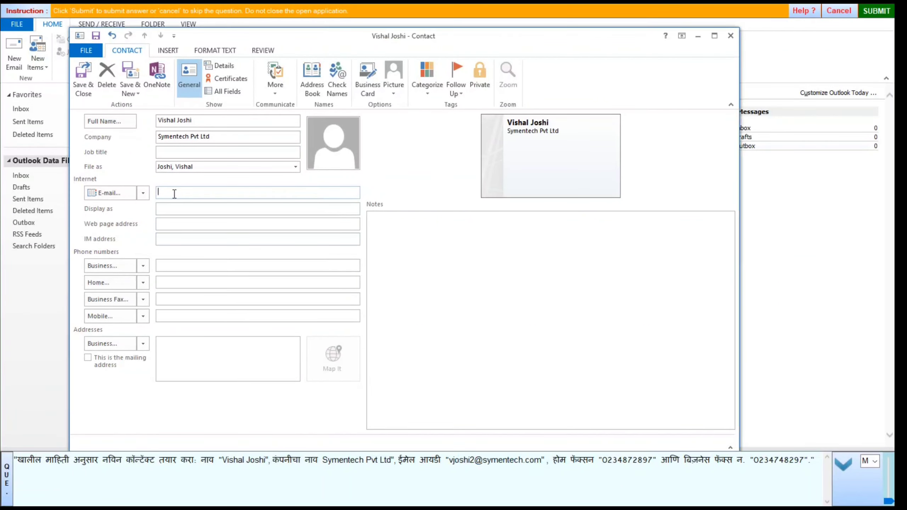
key("ctrl+v")
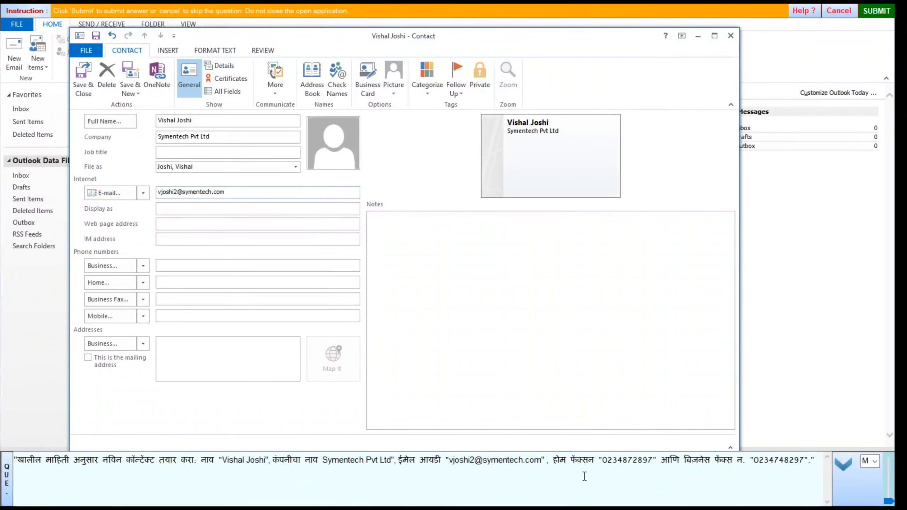
Change the second phone type to Home Fax and fill in the home and business fax numbers.
double_click(616, 462)
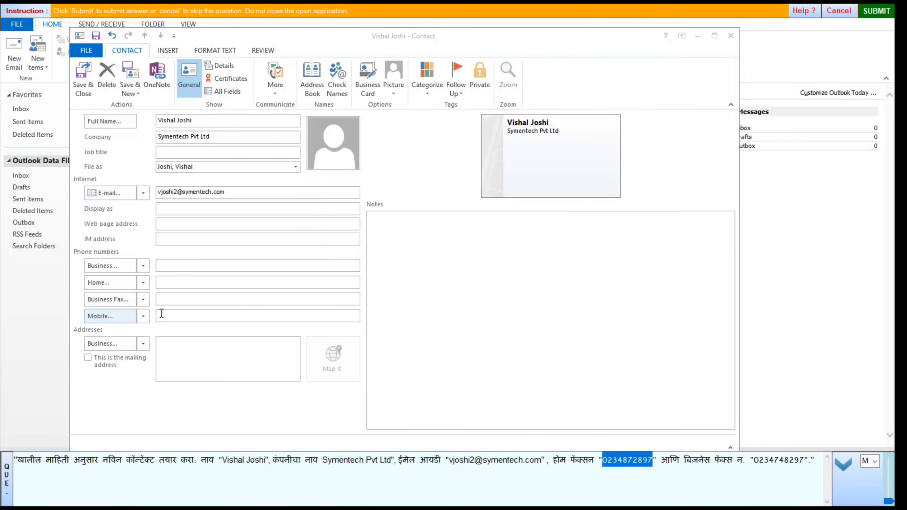
left_click(143, 282)
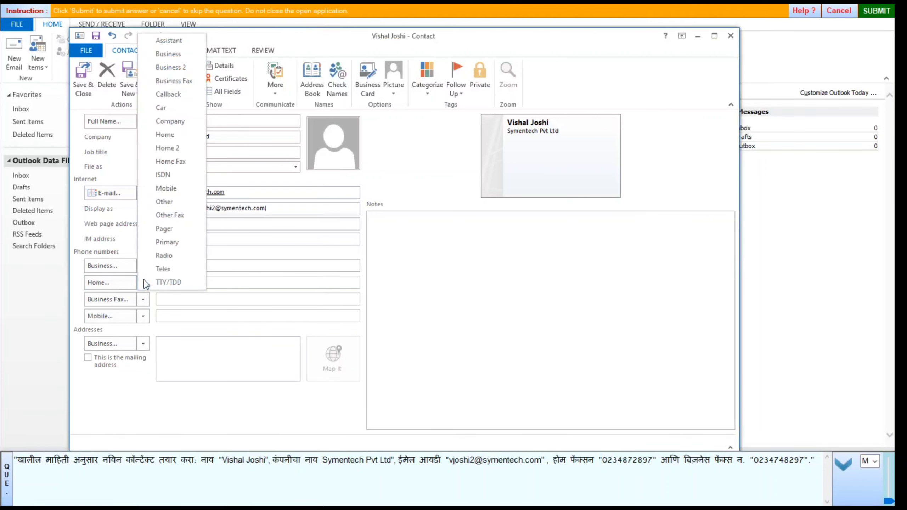
left_click(169, 161)
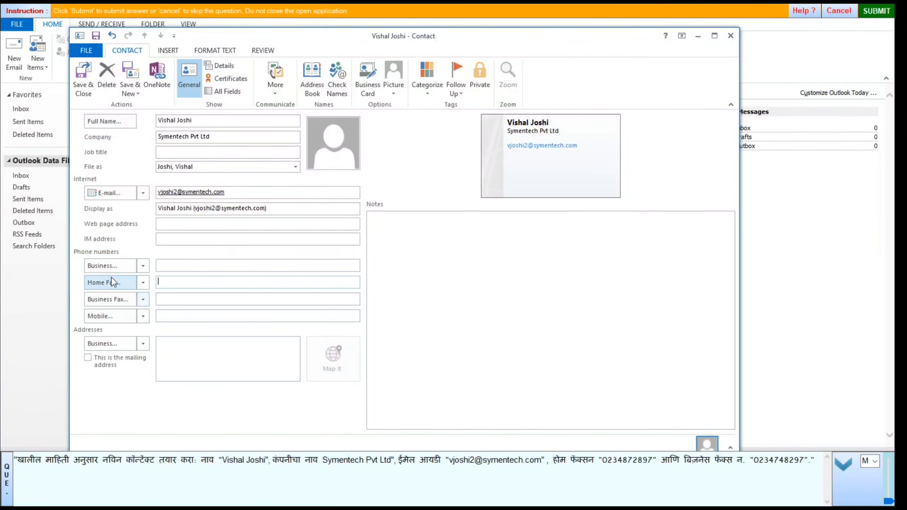
left_click(176, 285)
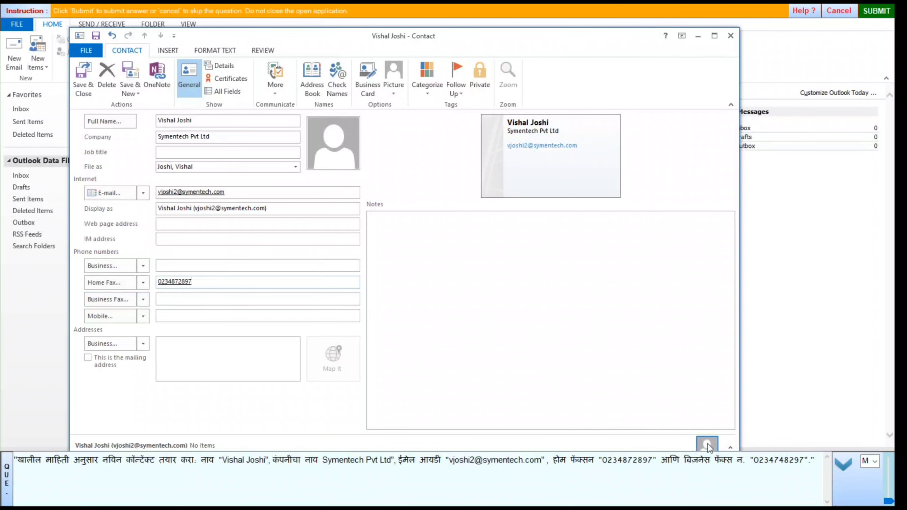
double_click(761, 462)
key("ctrl+c")
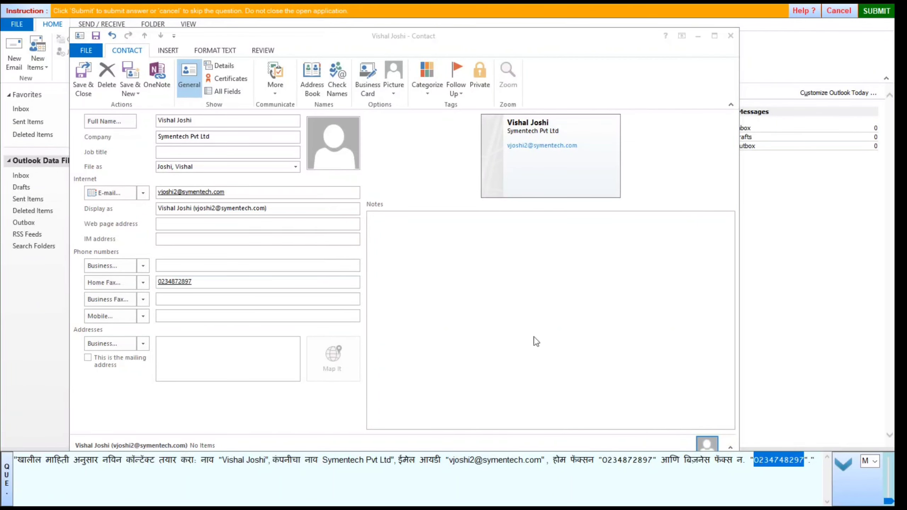
left_click(182, 300)
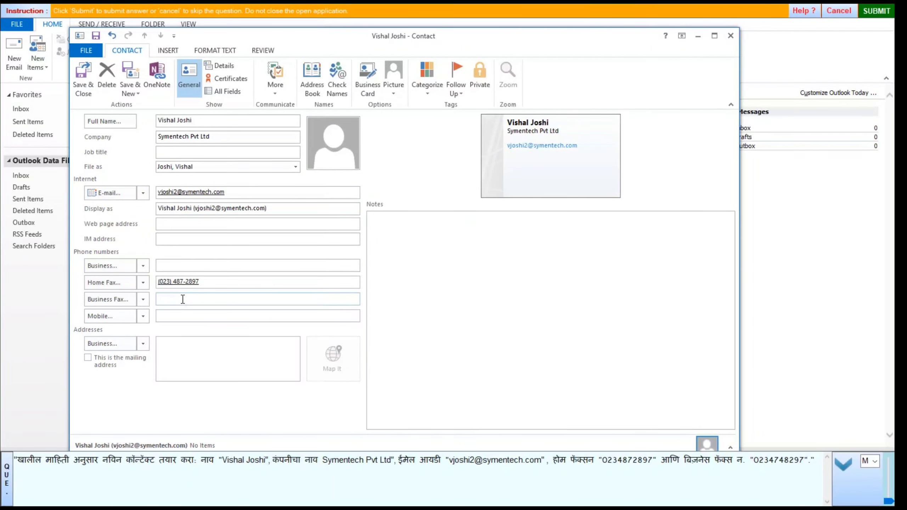
key("ctrl+v")
Save and close the contact, submit it, and allow the trainer access to Outlook.
left_click(82, 94)
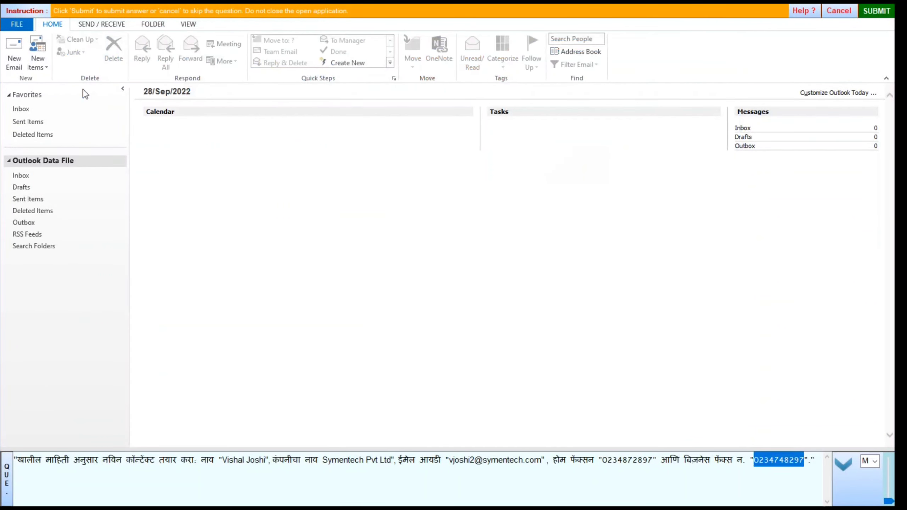
left_click(878, 10)
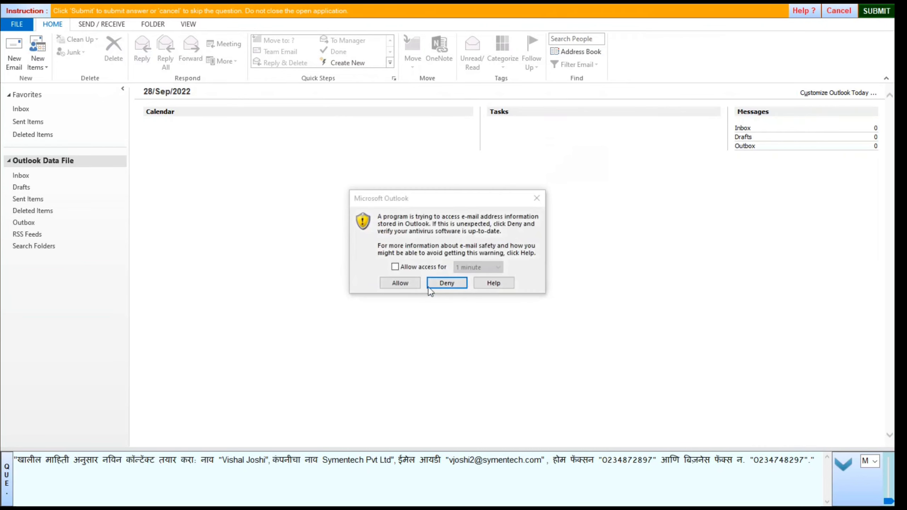
left_click(399, 284)
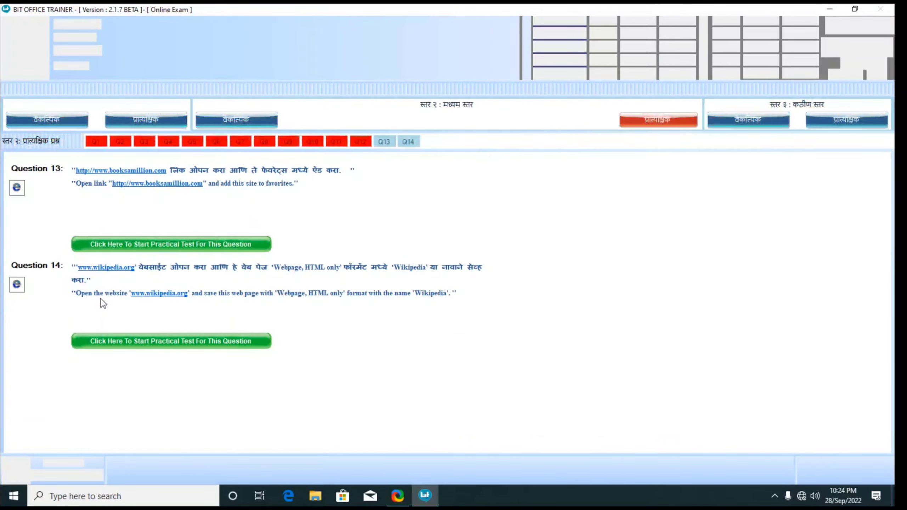
Answer the booksamillion.com favourites question with the Microsoft Edge steps option and submit.
left_click(183, 243)
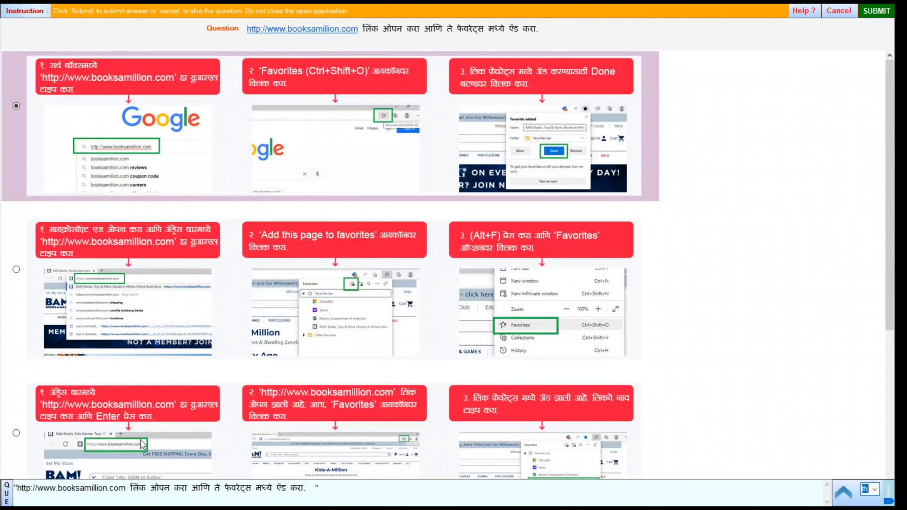
scroll(190, 344, "down", 3)
scroll(190, 343, "down", 3)
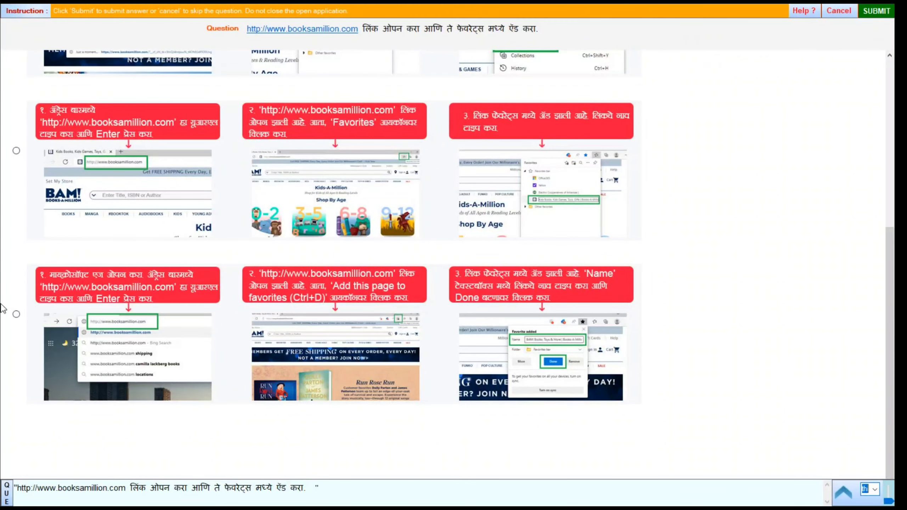
scroll(19, 318, "up", 5)
scroll(18, 318, "down", 5)
left_click(16, 314)
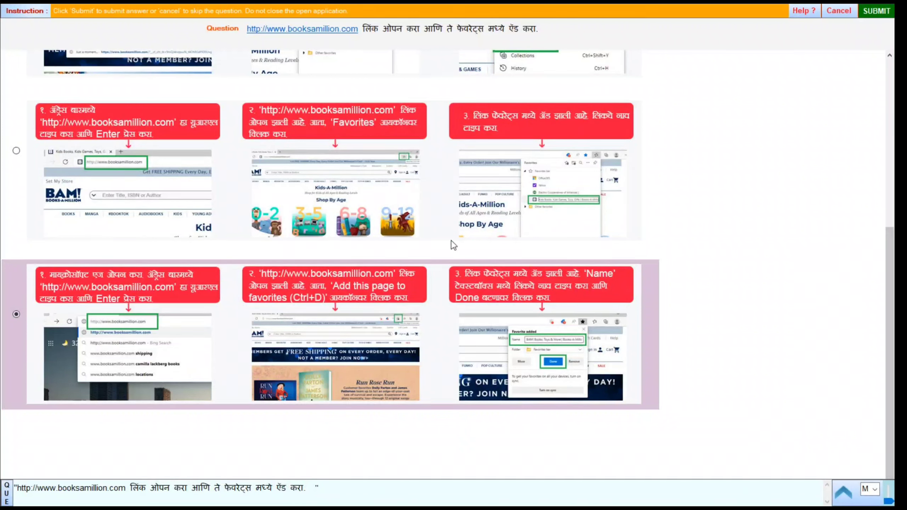
left_click(875, 11)
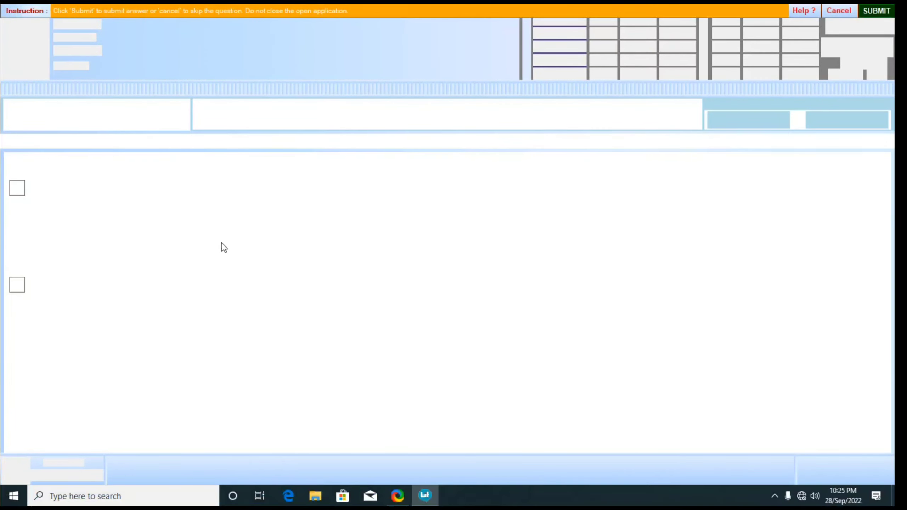
Continue to the Level 3 theory questions, opening at question 13.
left_click(209, 244)
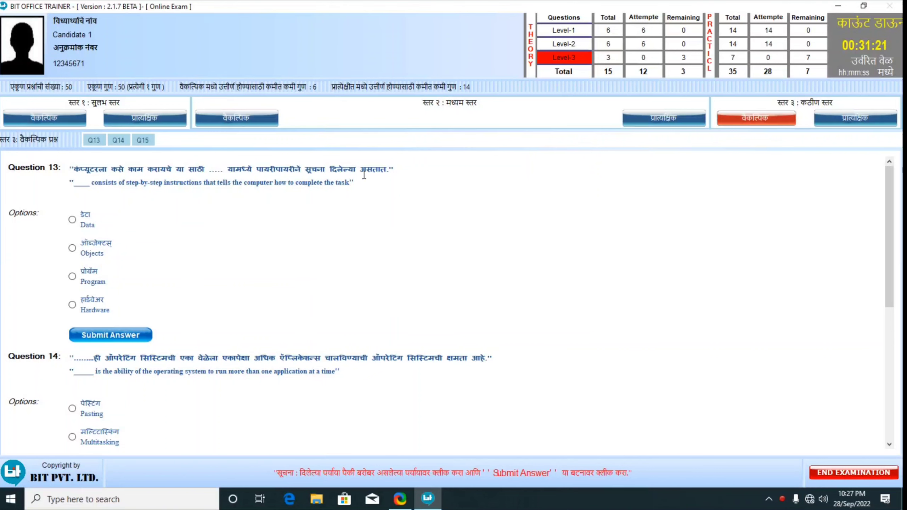
Submit Program, Multitasking and Metropolitan Area Network for questions 13–15, then open Level 3 practicals.
left_click(72, 277)
left_click(129, 334)
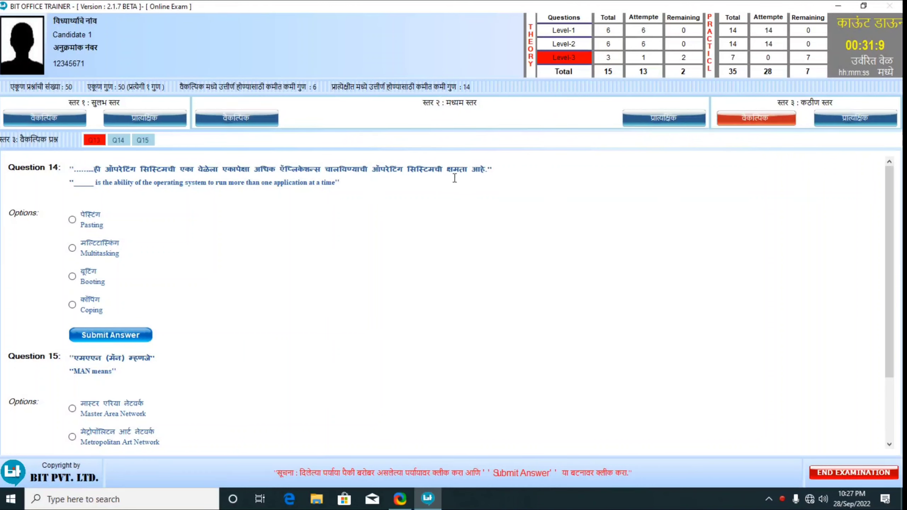
left_click(72, 249)
left_click(120, 336)
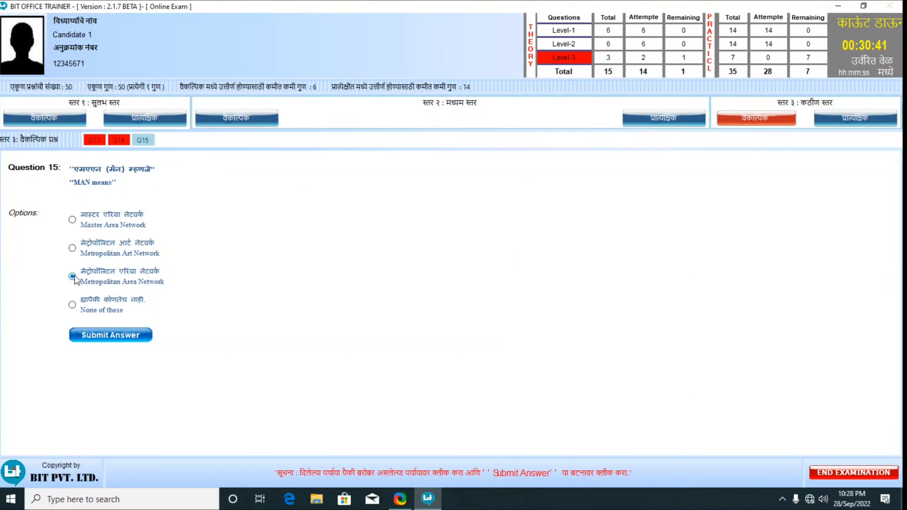
left_click(118, 336)
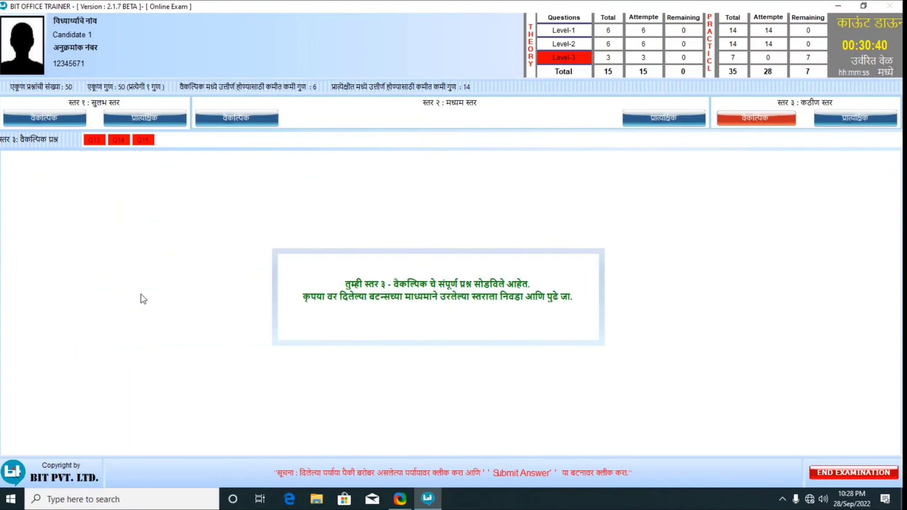
left_click(850, 122)
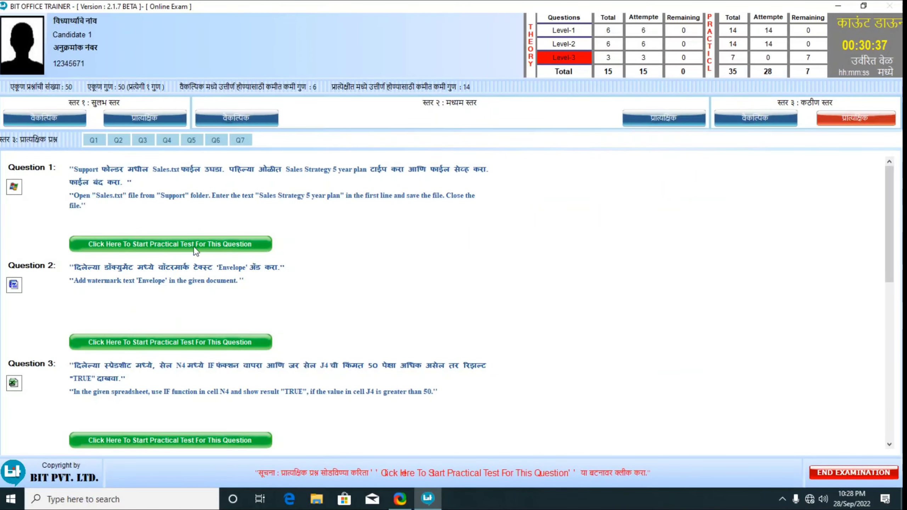
Start practical question 1 and open Sales.txt from the Support folder in Notepad.
left_click(191, 244)
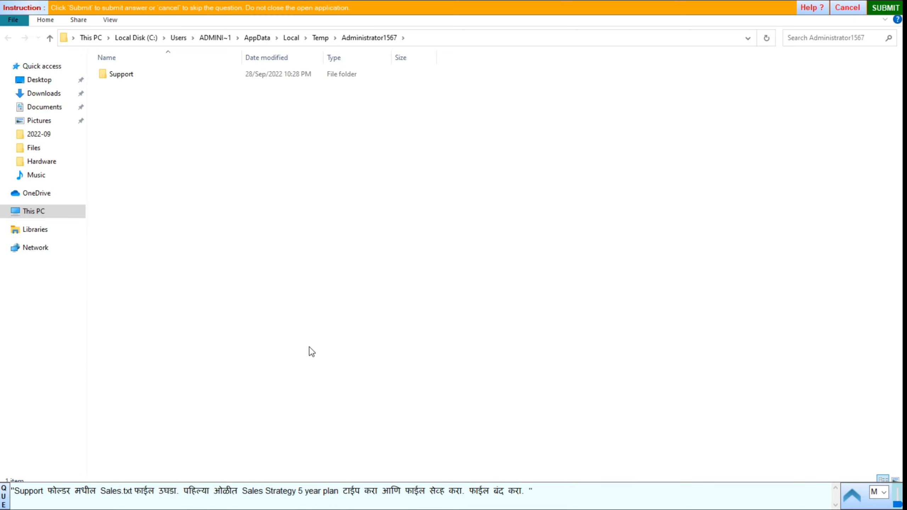
double_click(118, 75)
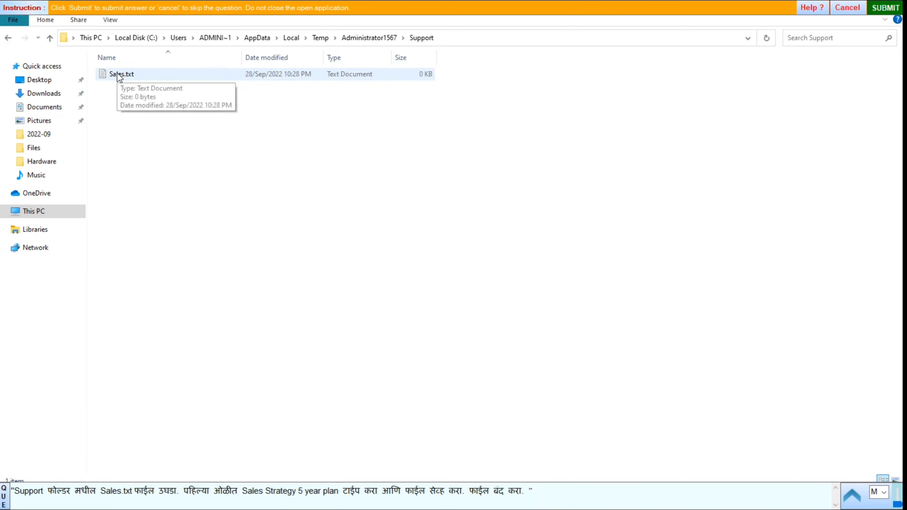
double_click(118, 74)
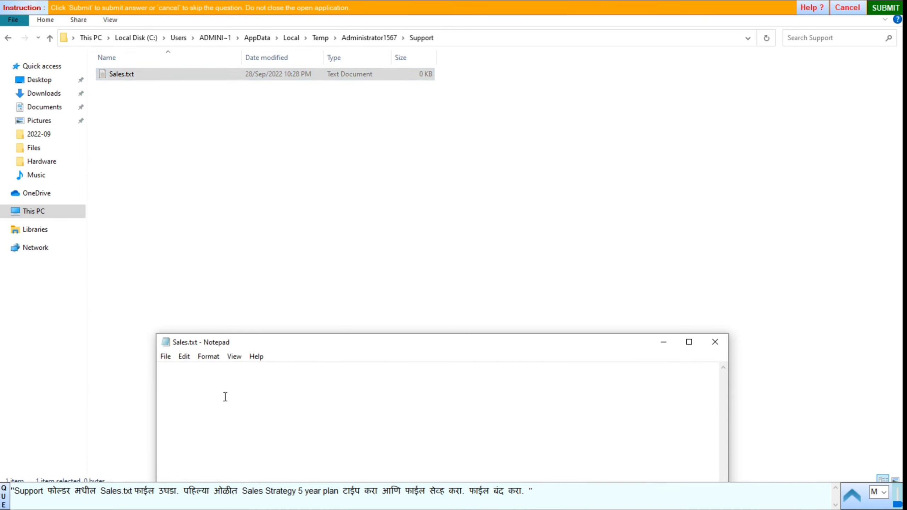
left_click_drag(425, 343, 385, 109)
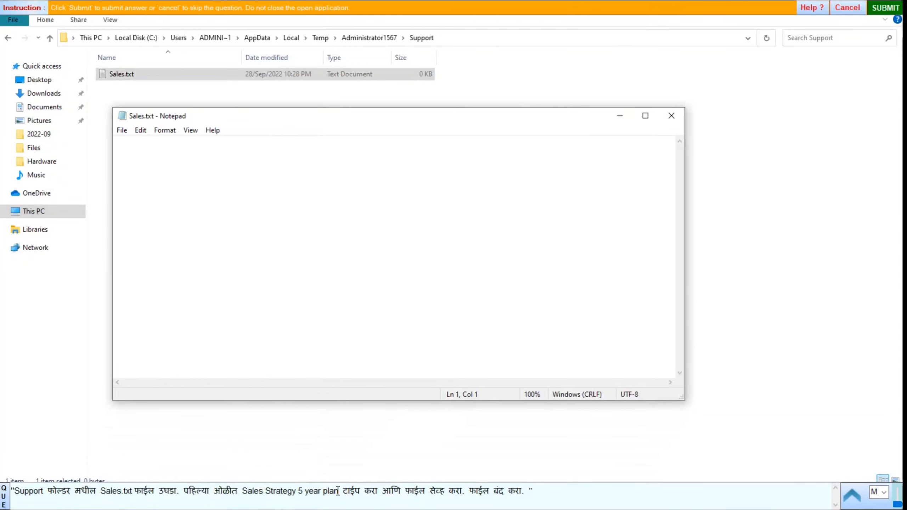
Put 'Sales Strategy 5 year plan' in Sales.txt, save and close it, and submit.
left_click_drag(338, 491, 260, 489)
key("ctrl+c")
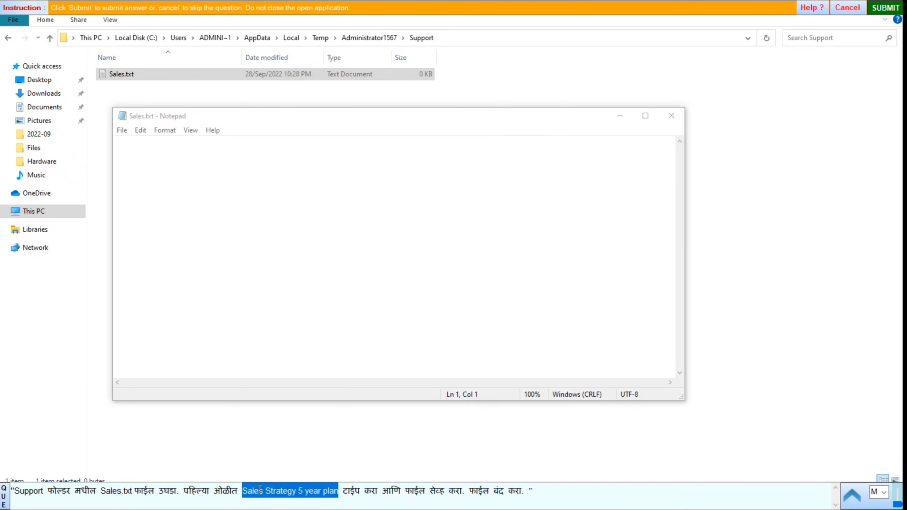
left_click(167, 162)
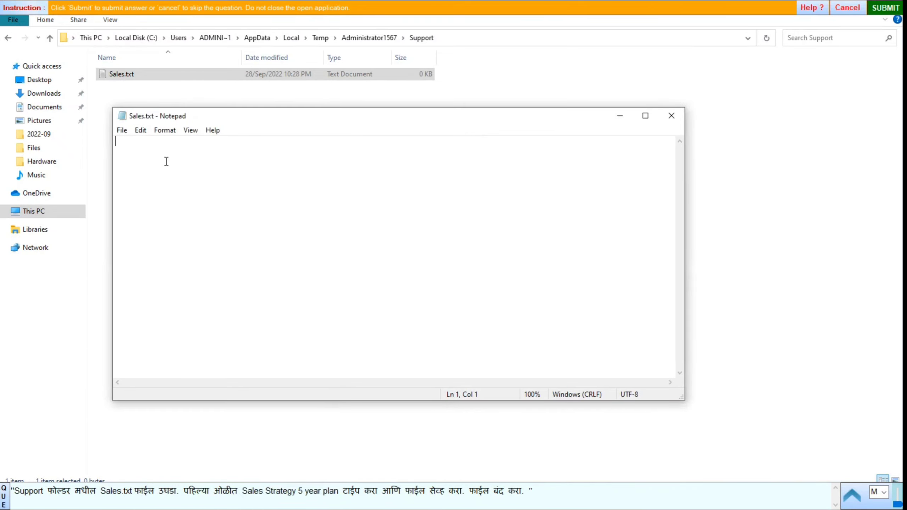
key("ctrl+v")
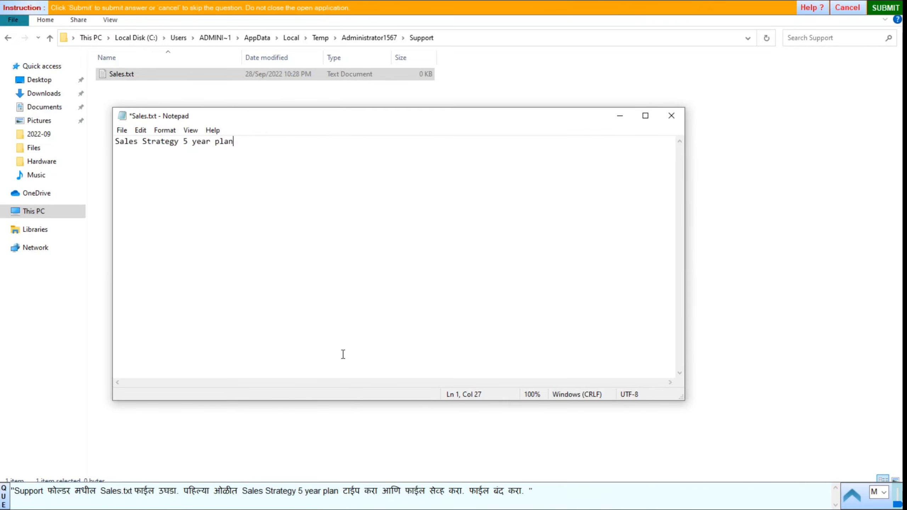
left_click(122, 131)
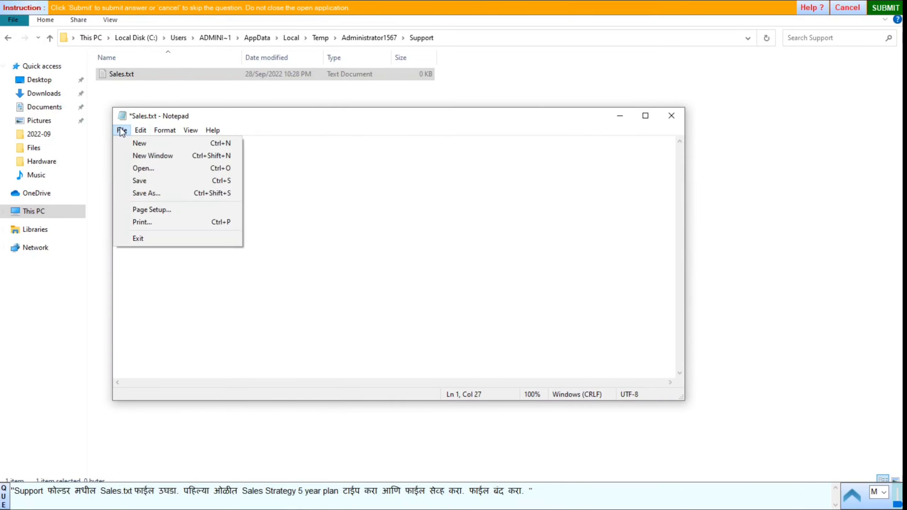
left_click(144, 183)
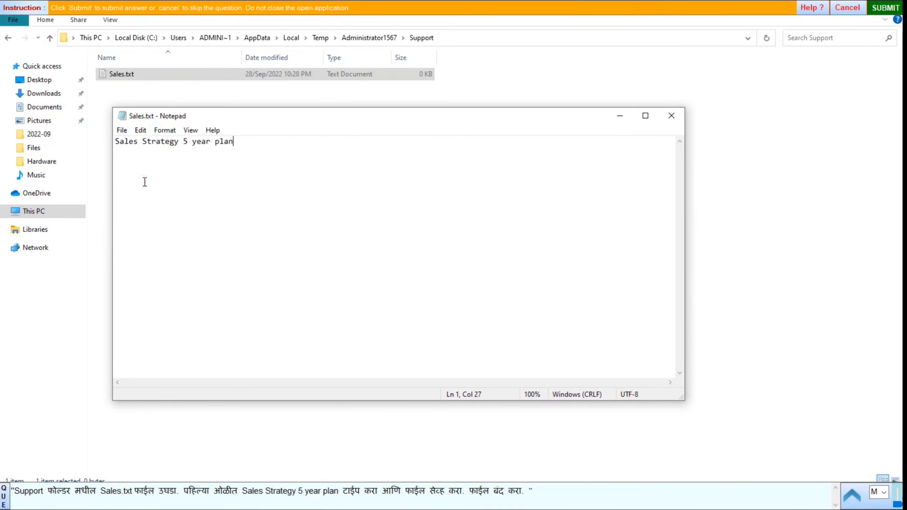
left_click(672, 116)
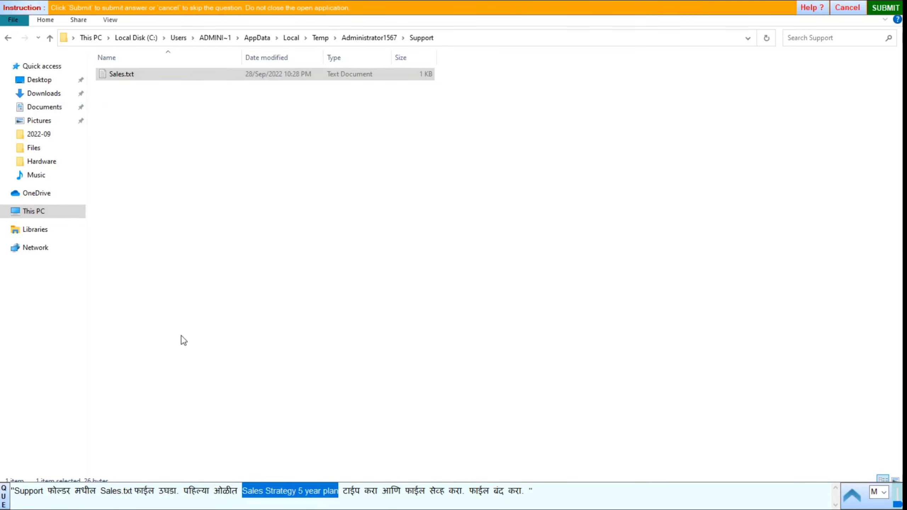
left_click(885, 7)
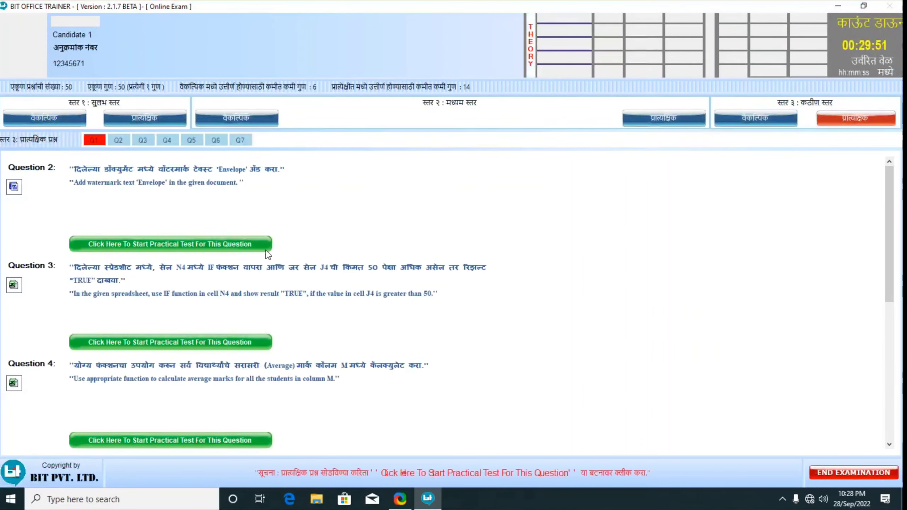
Start the watermark question, dismiss Document Recovery, and open Design's Custom Watermark settings.
left_click(227, 241)
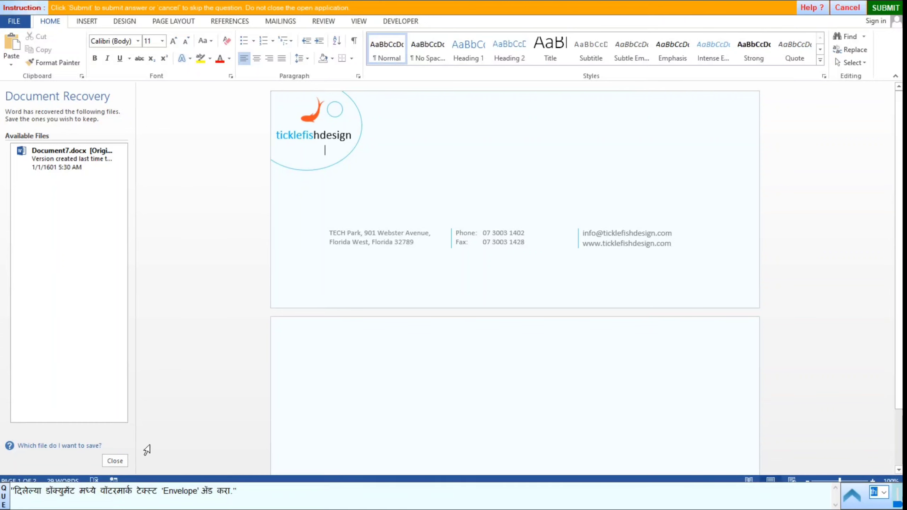
left_click(115, 461)
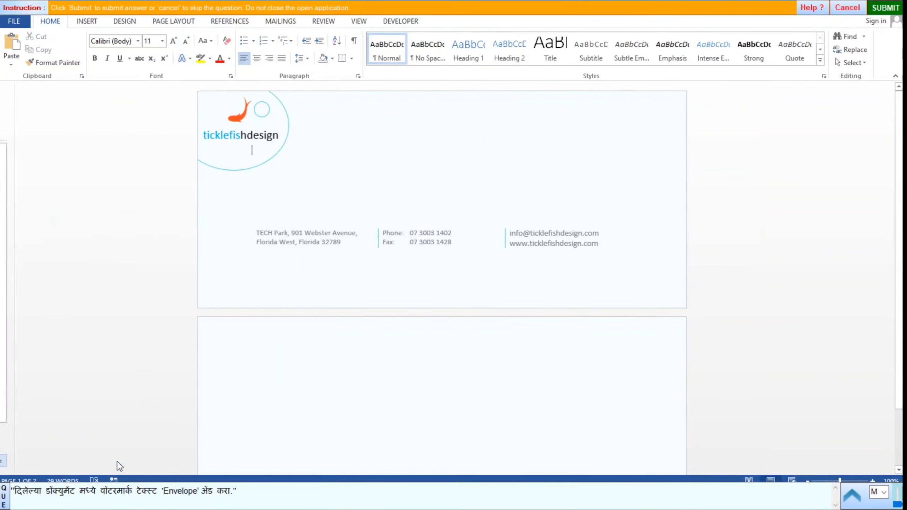
left_click(126, 21)
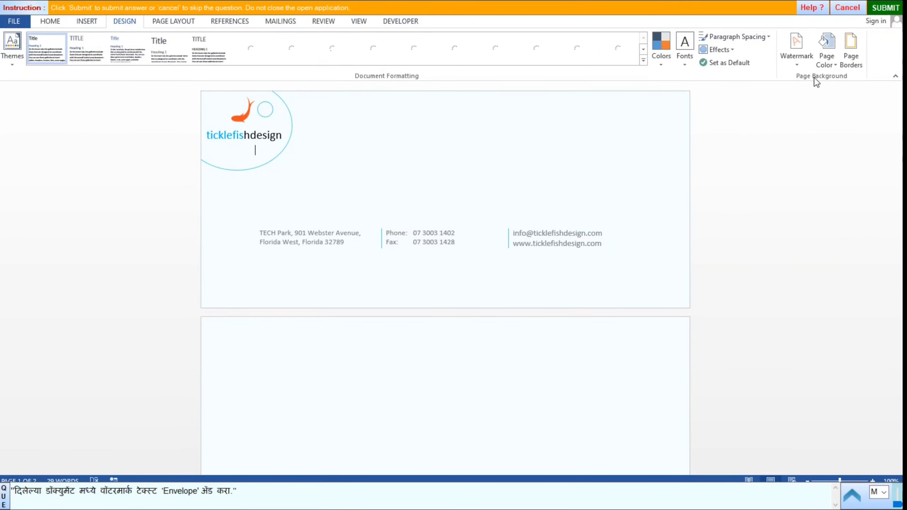
left_click(792, 60)
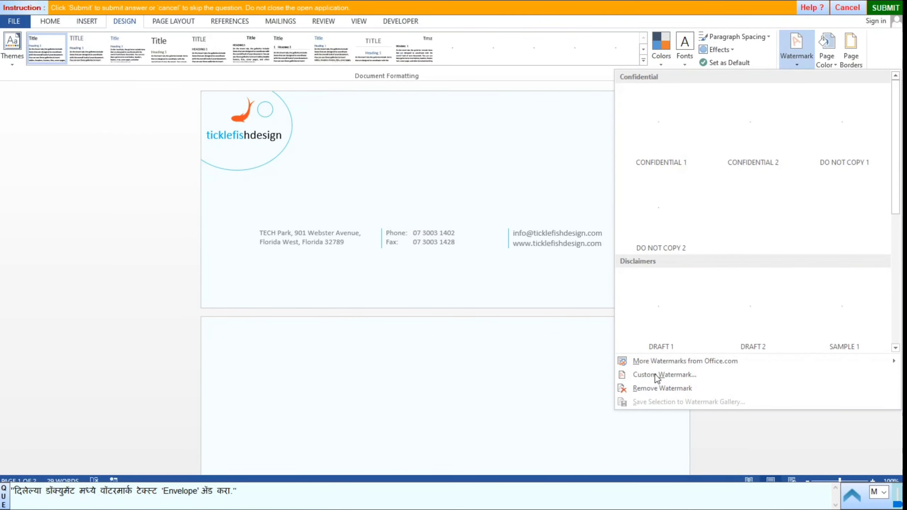
left_click(655, 375)
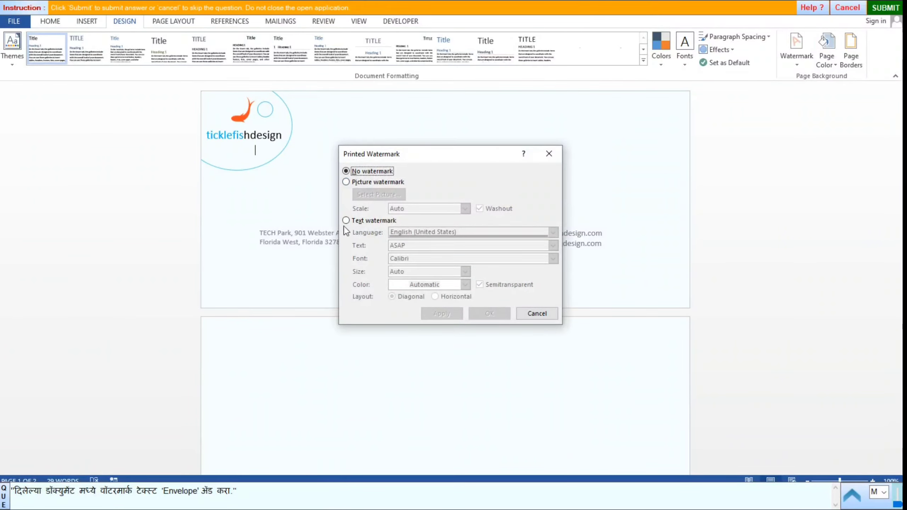
Apply a text watermark reading 'Envelope' in place of ASAP, then submit the answer.
left_click(349, 183)
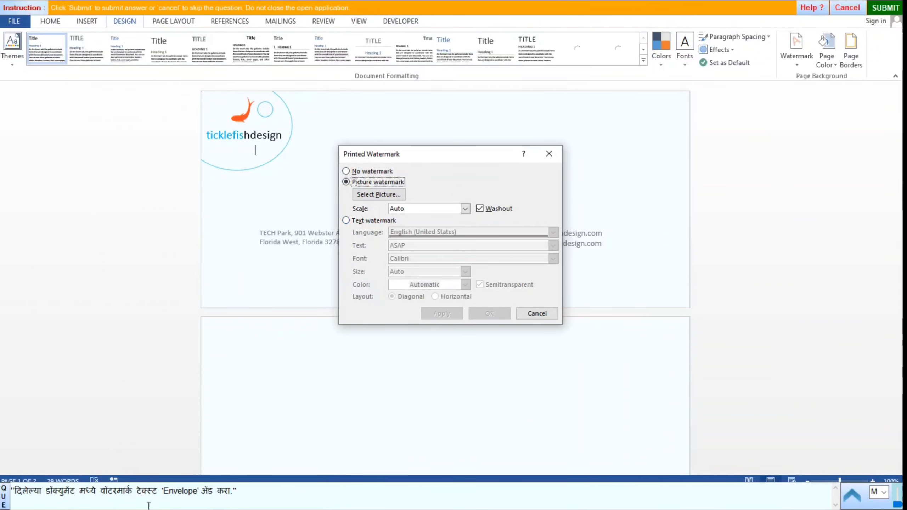
left_click_drag(200, 492, 197, 497)
left_click(166, 492)
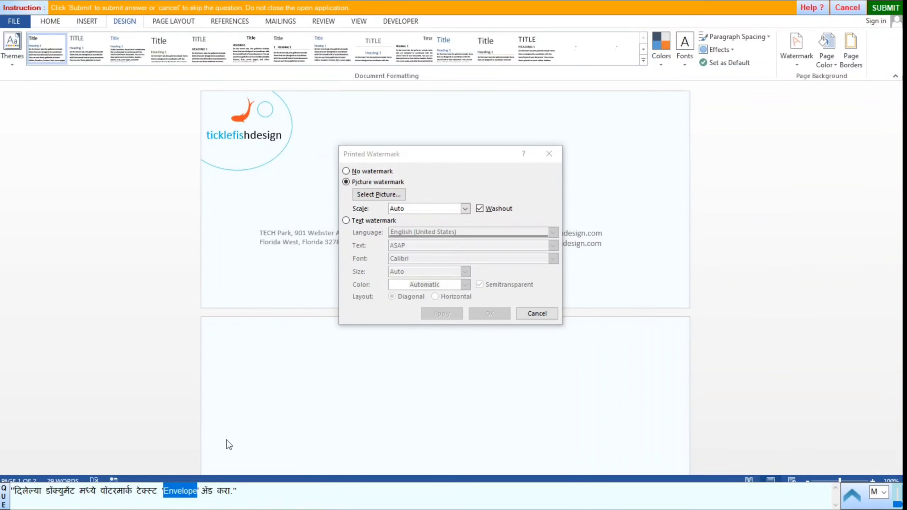
left_click(346, 221)
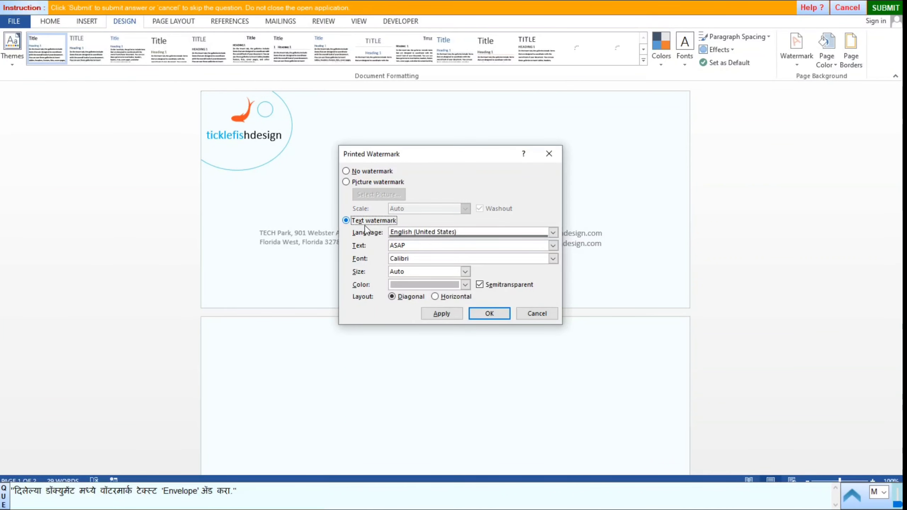
left_click_drag(410, 245, 343, 244)
type("Envelope")
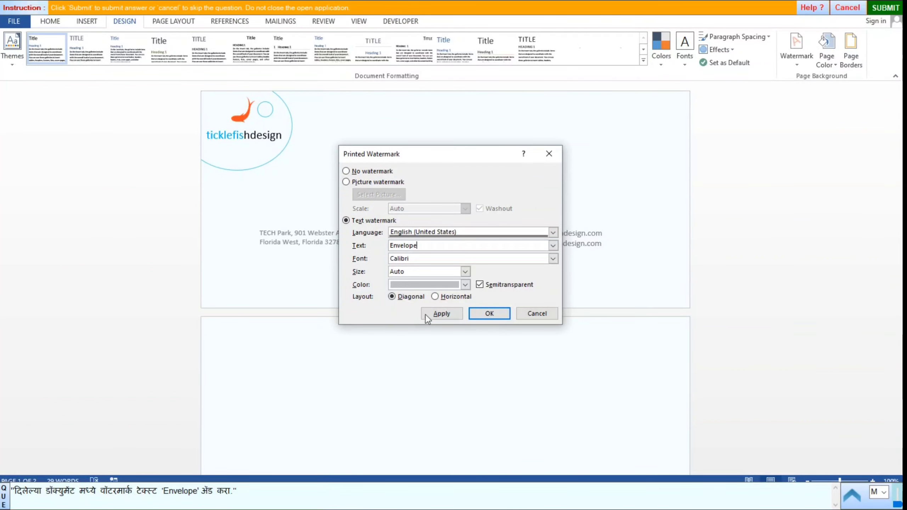
left_click(439, 313)
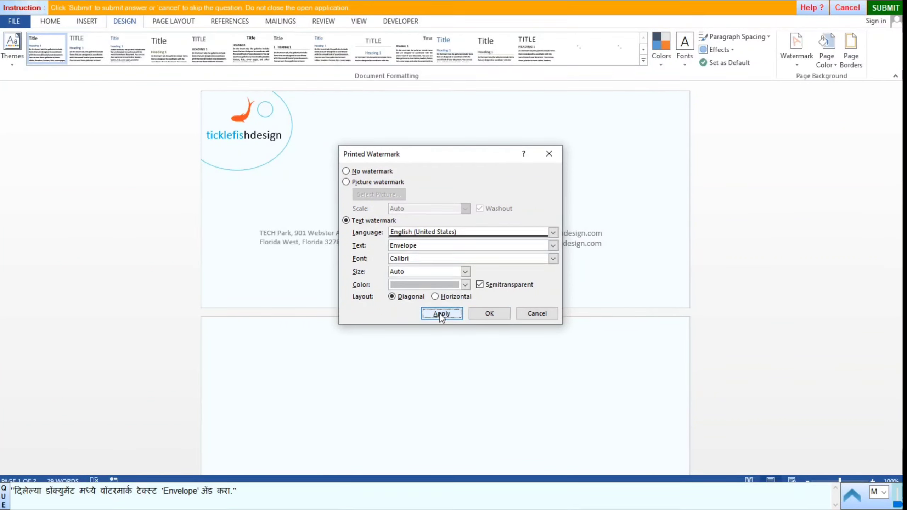
left_click(539, 314)
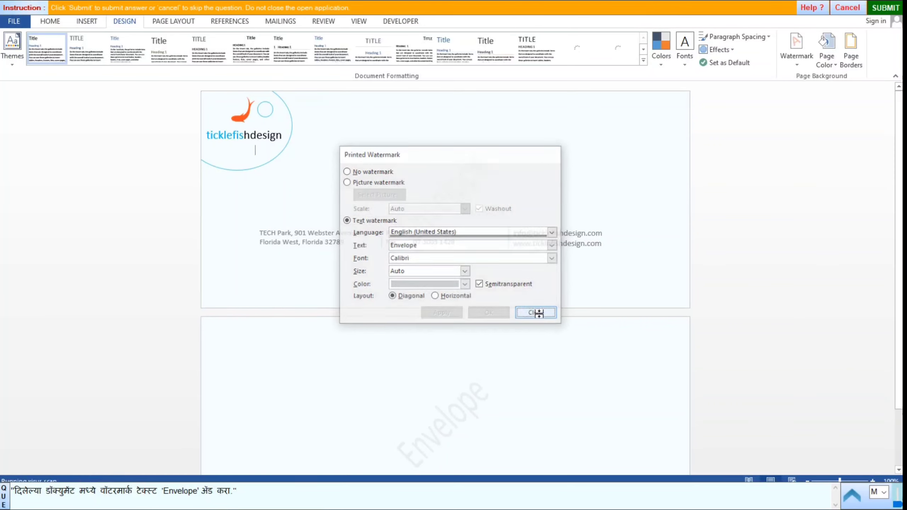
left_click(886, 8)
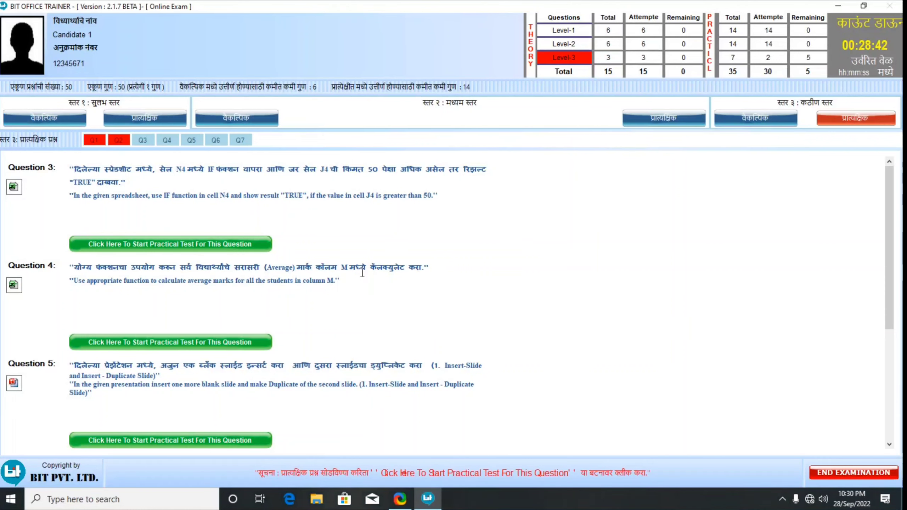
Enter =IF(J4>50,"TRUE") in cell N4 of the Grade Card.
left_click(216, 246)
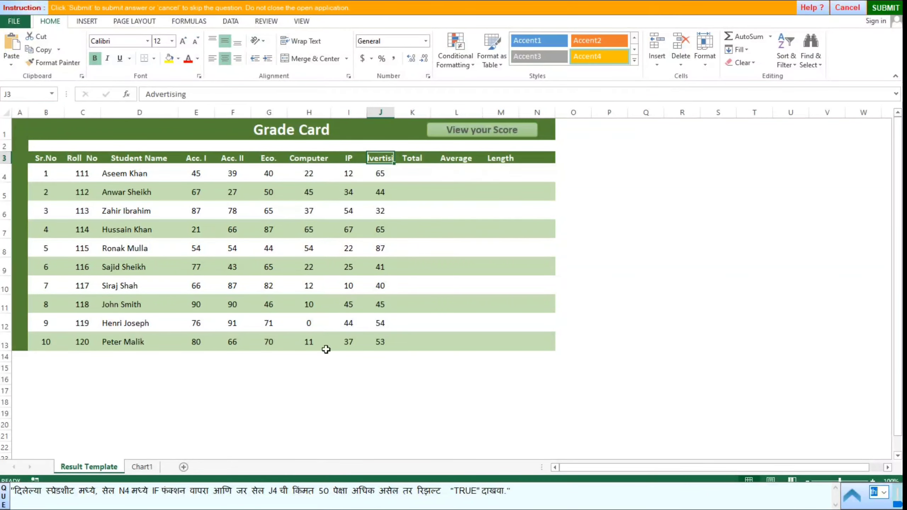
left_click(540, 172)
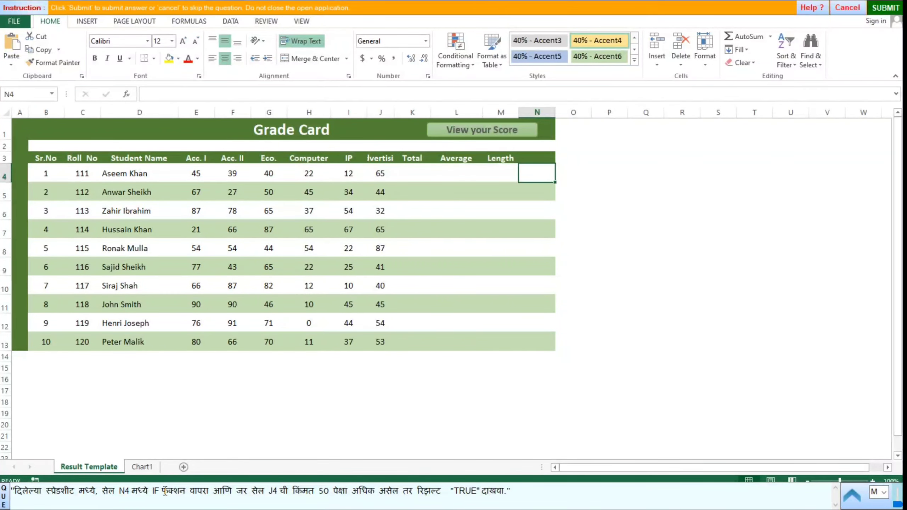
type("=")
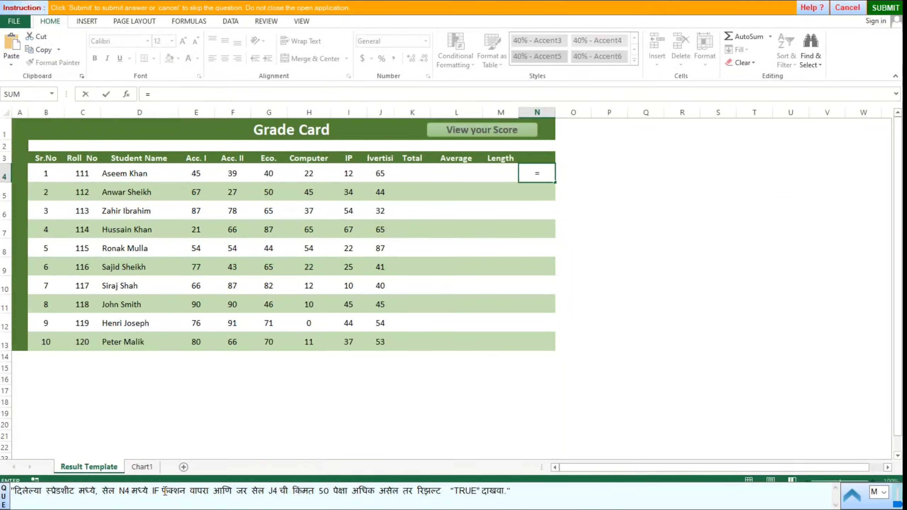
type("f")
key("BackSpace")
type("if")
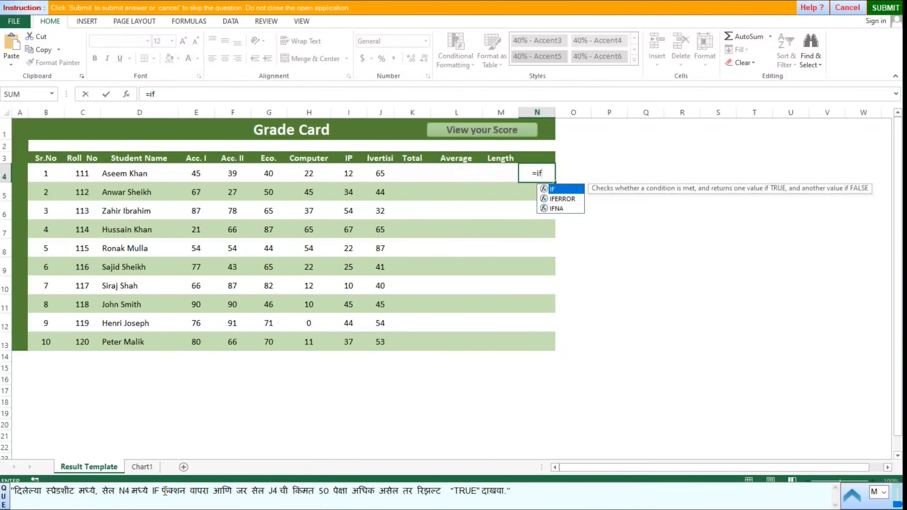
type("(")
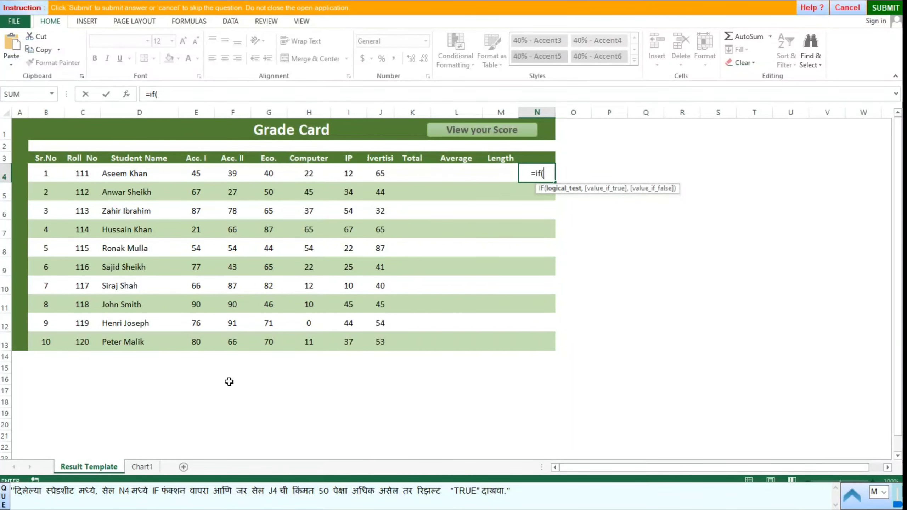
left_click(379, 173)
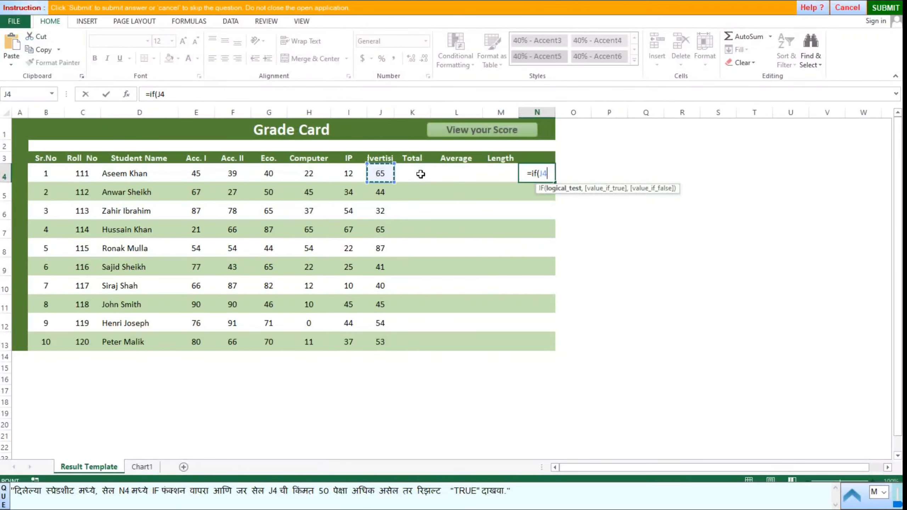
type(">")
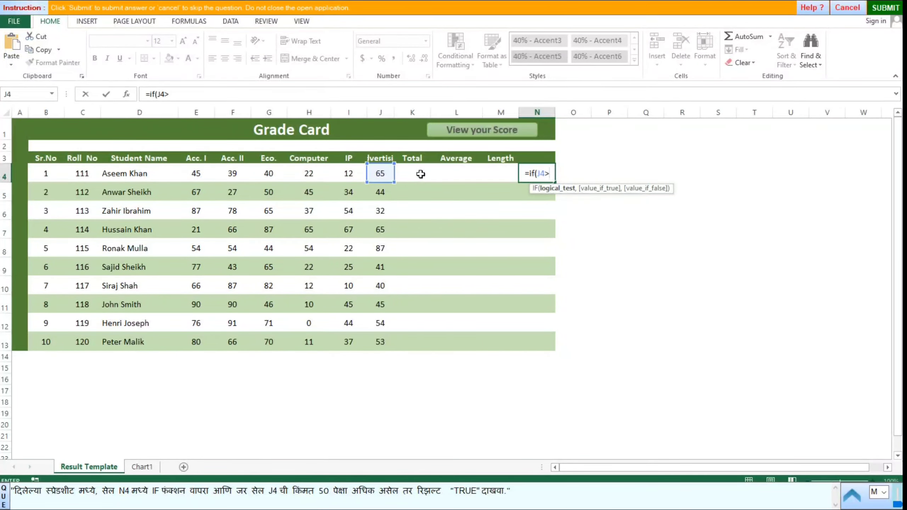
type("50")
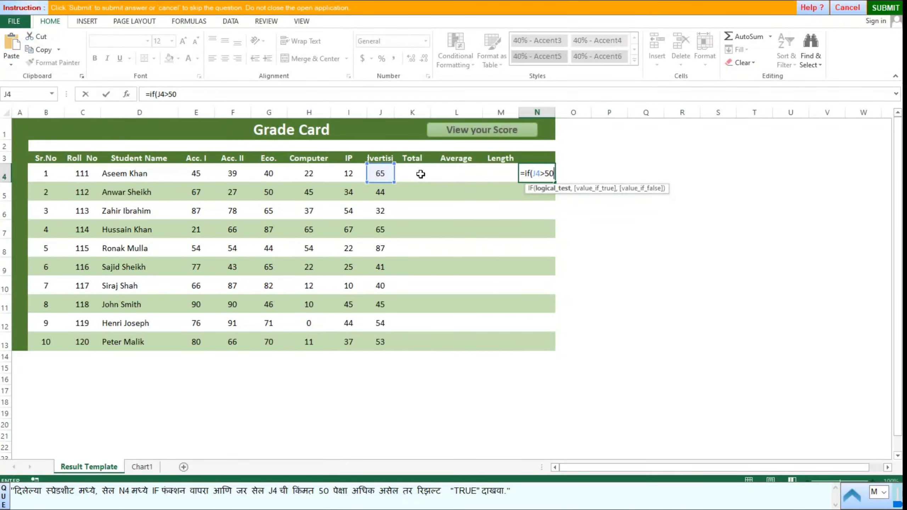
type(",")
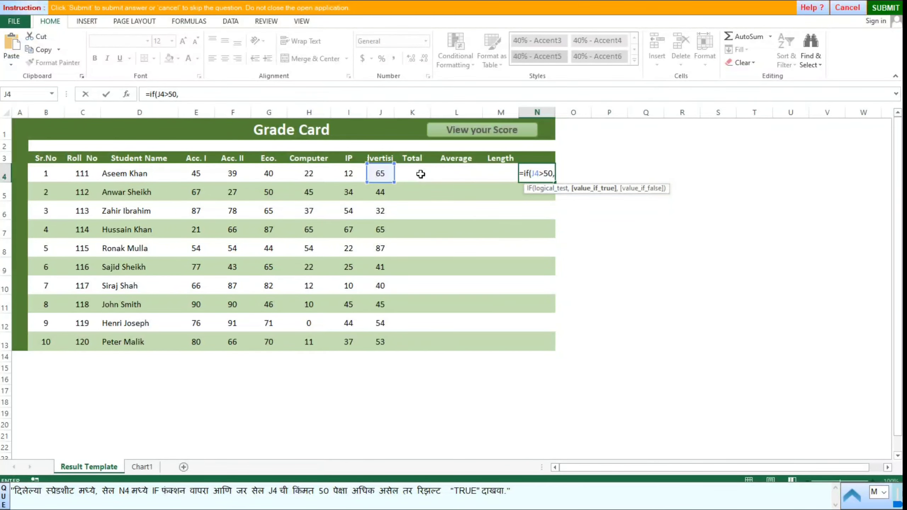
type("\"")
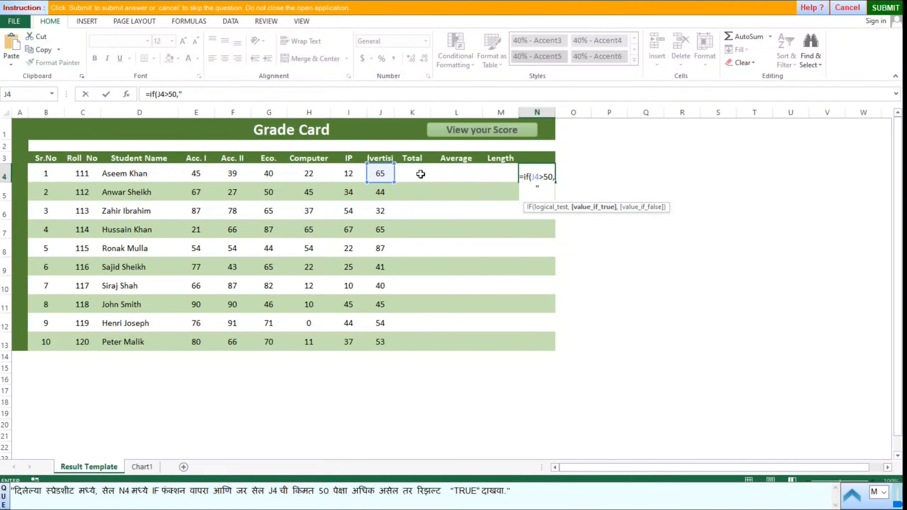
type("TRUE\")")
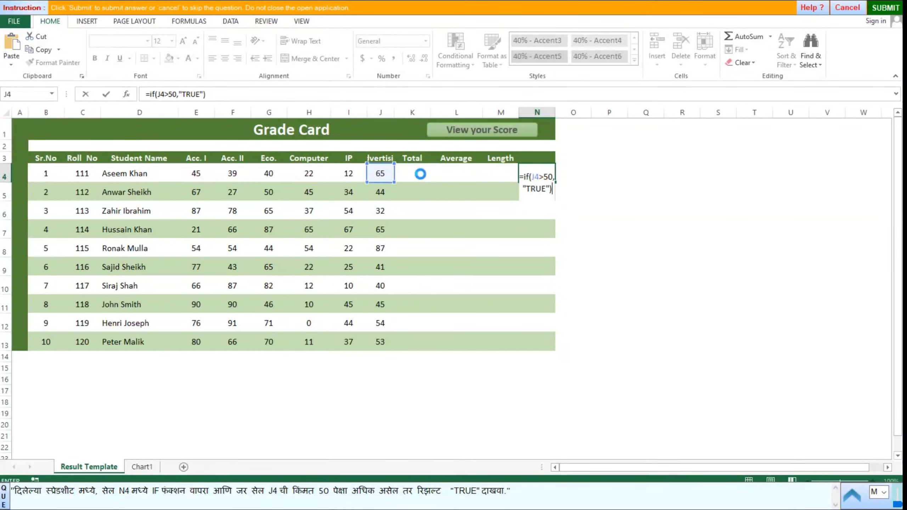
key("Return")
Fill the N4 IF formula down to N13 and submit the answer.
left_click(535, 169)
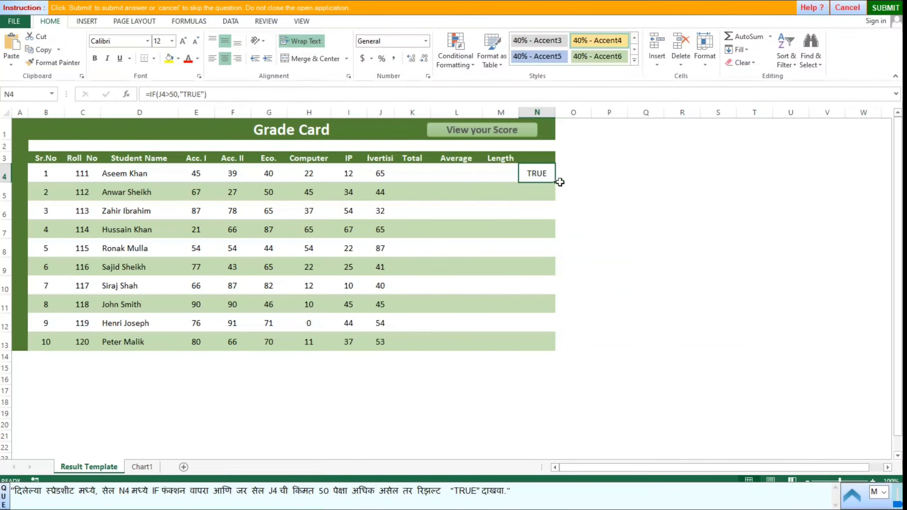
left_click_drag(555, 182, 559, 348)
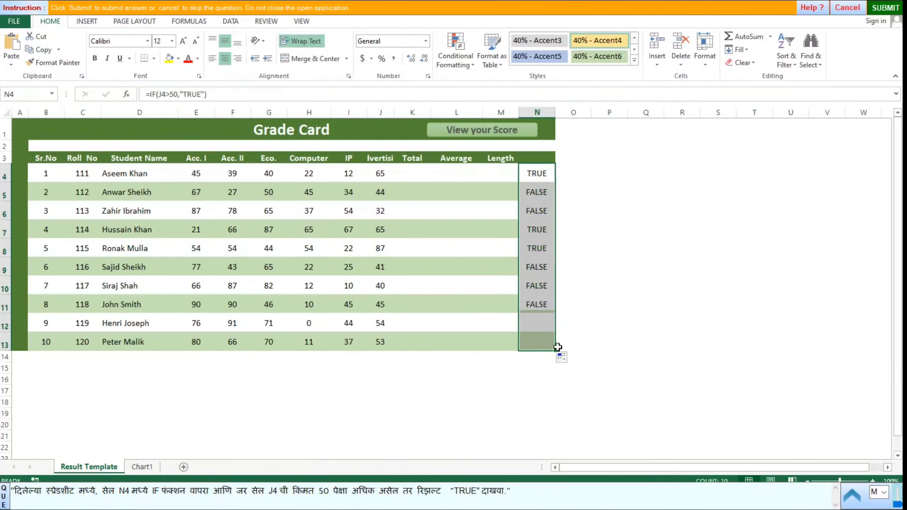
left_click(609, 271)
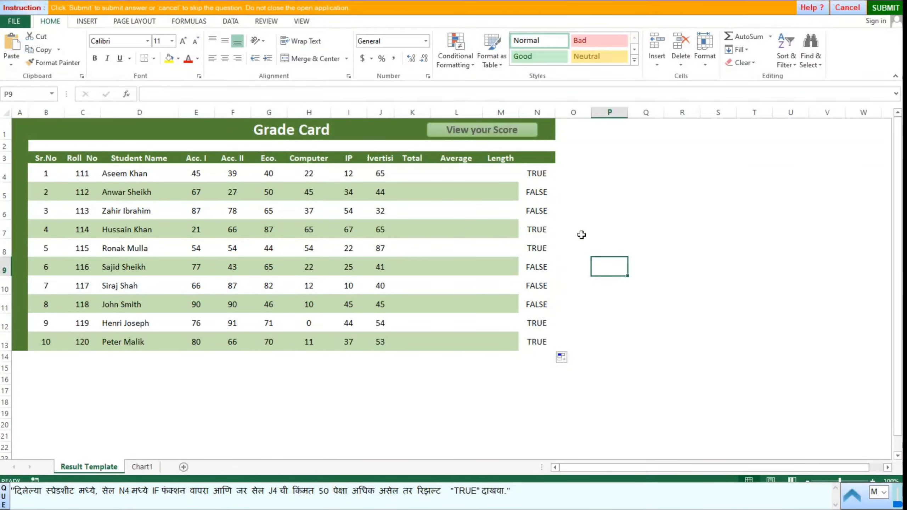
left_click(638, 233)
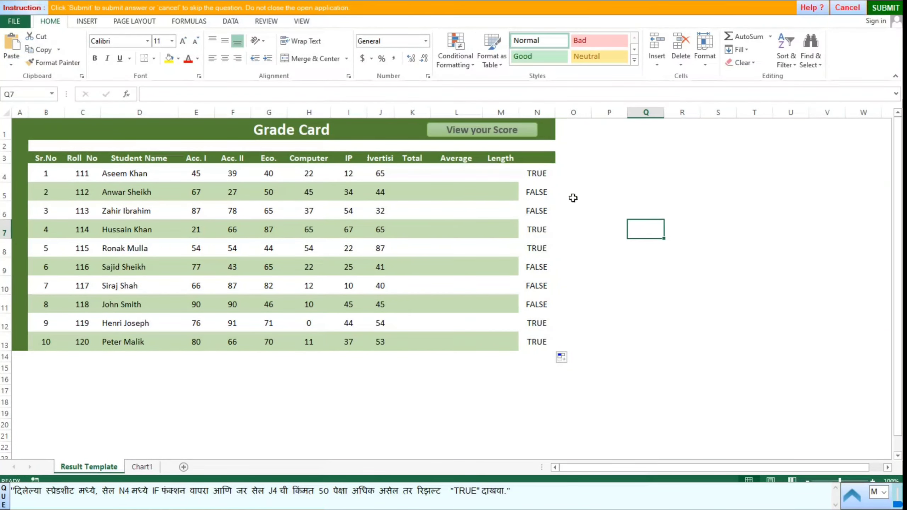
left_click(886, 8)
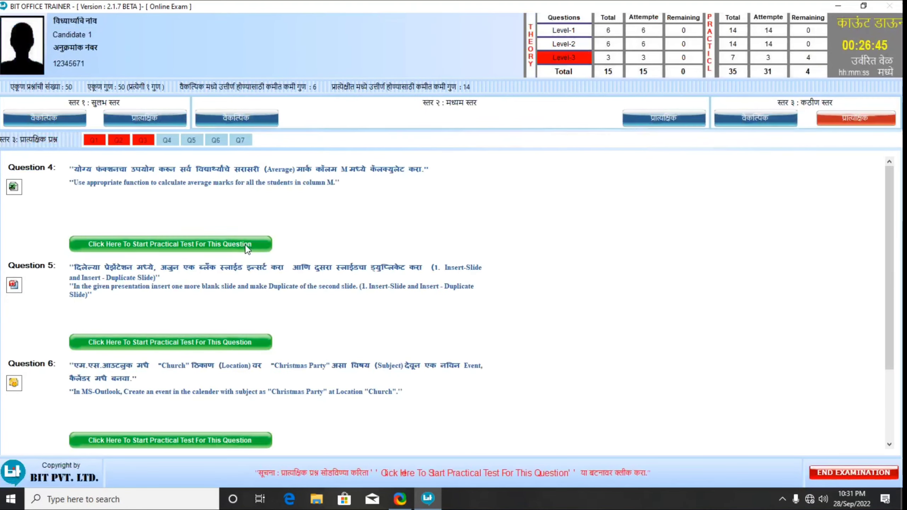
Insert =AVERAGE(E2:K2) in cell M2 using AutoSum's Average.
left_click(244, 246)
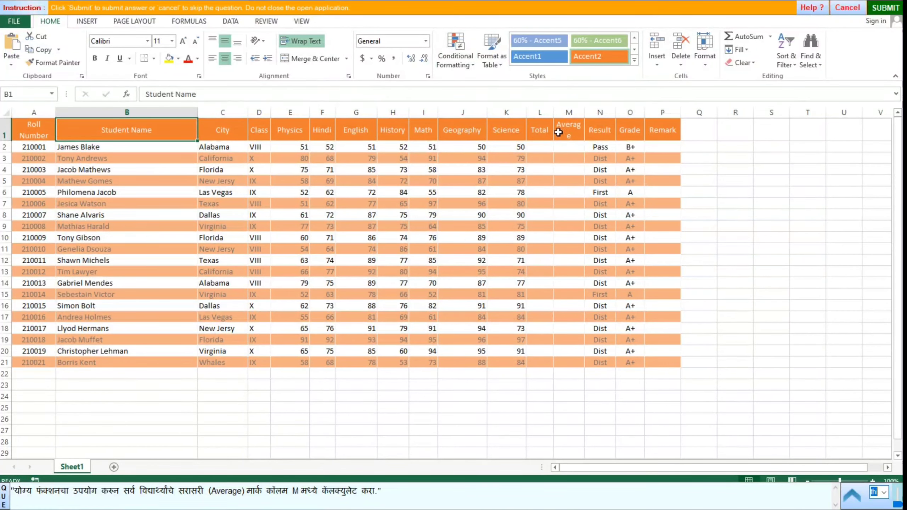
left_click(567, 148)
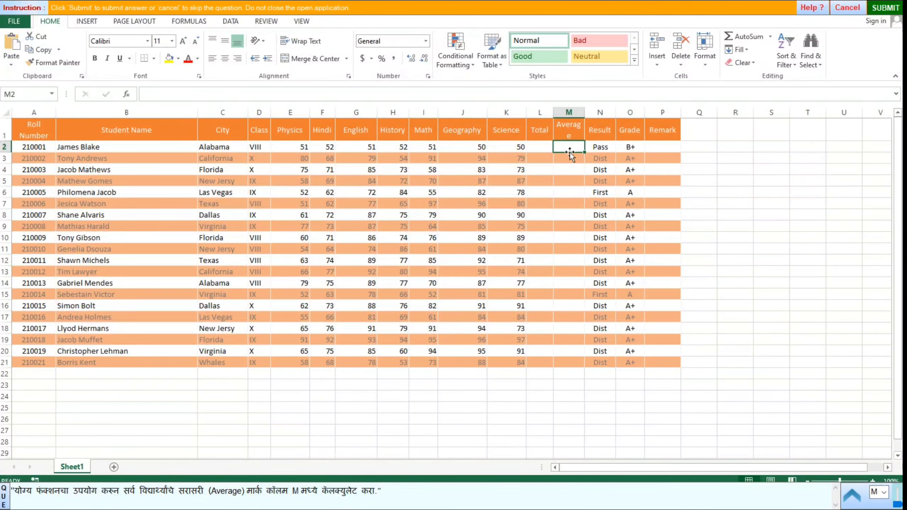
left_click(770, 37)
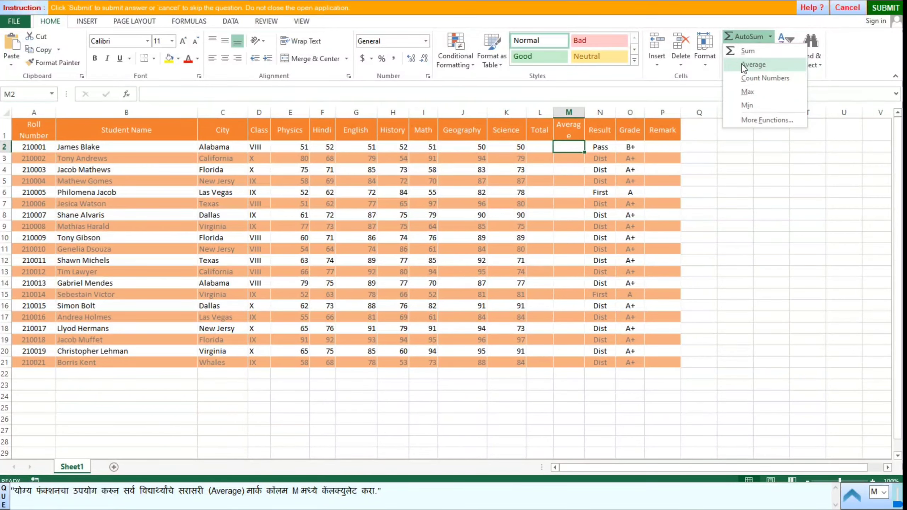
left_click(756, 65)
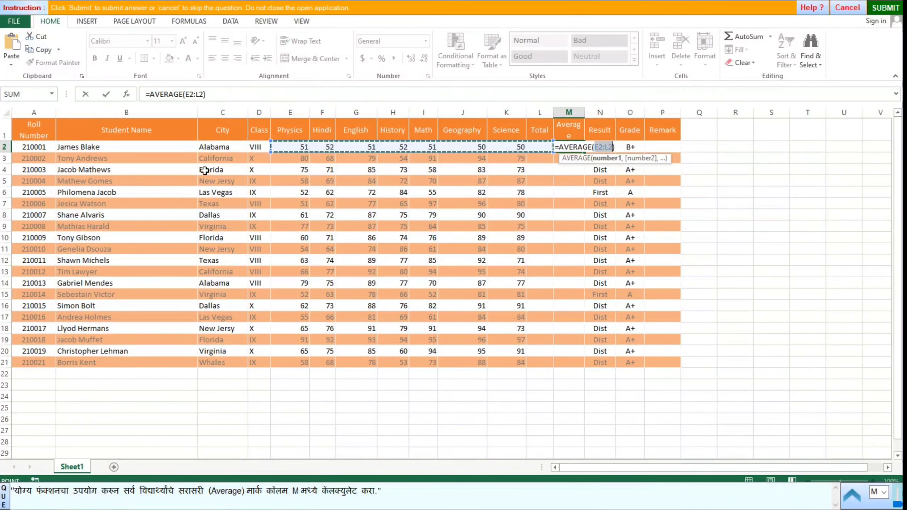
left_click_drag(282, 145, 509, 152)
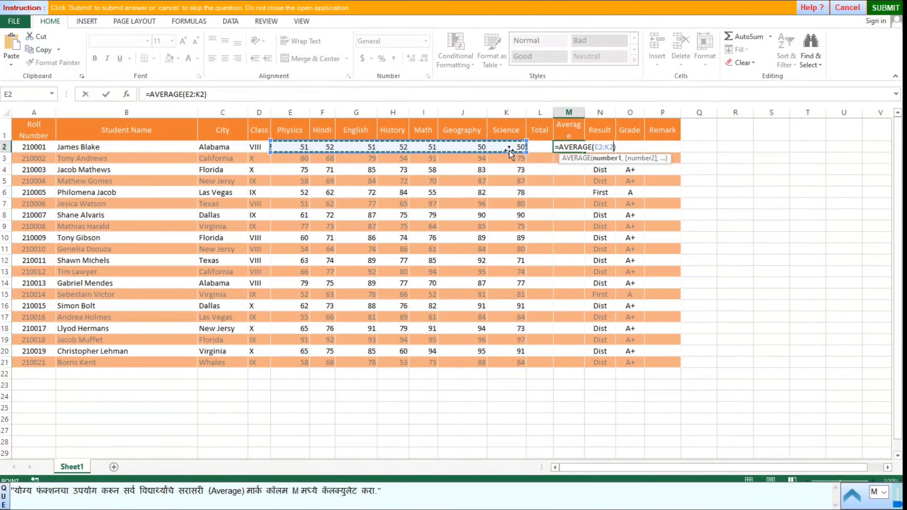
key("Return")
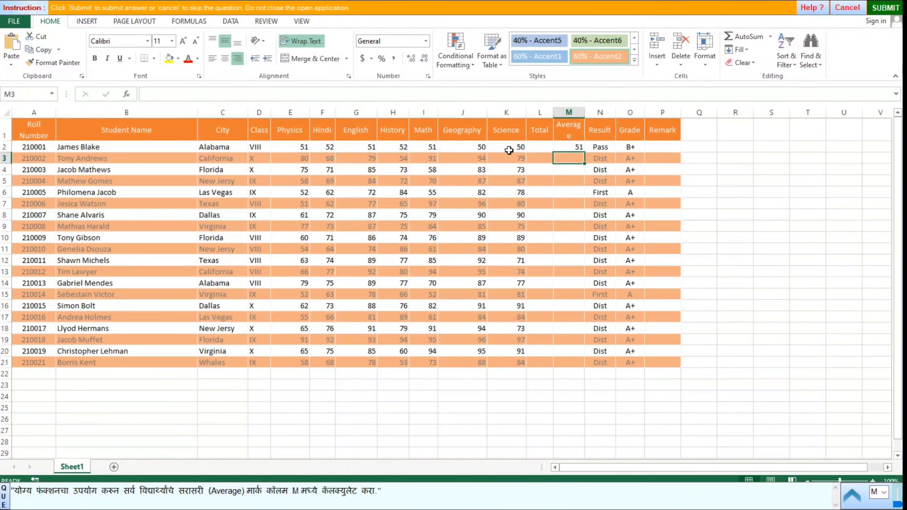
Fill the M2 average down to row 21 and submit the answer.
left_click(571, 147)
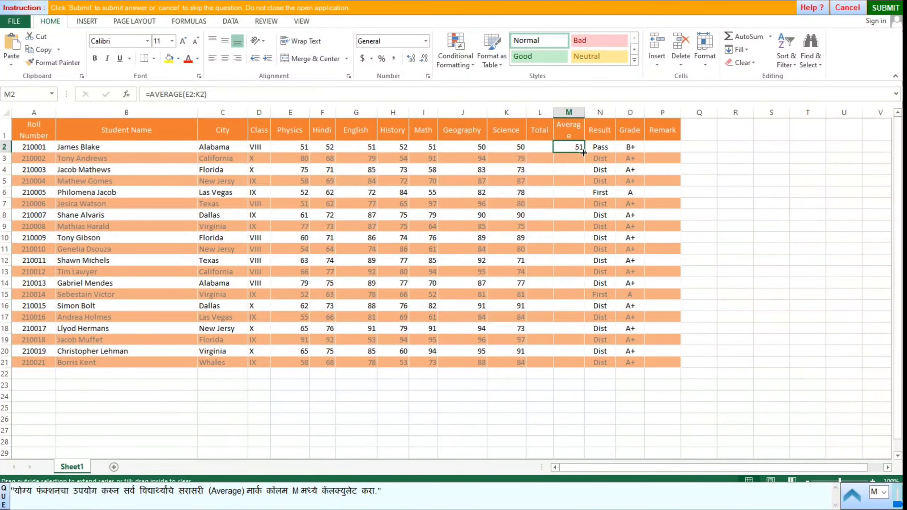
double_click(583, 153)
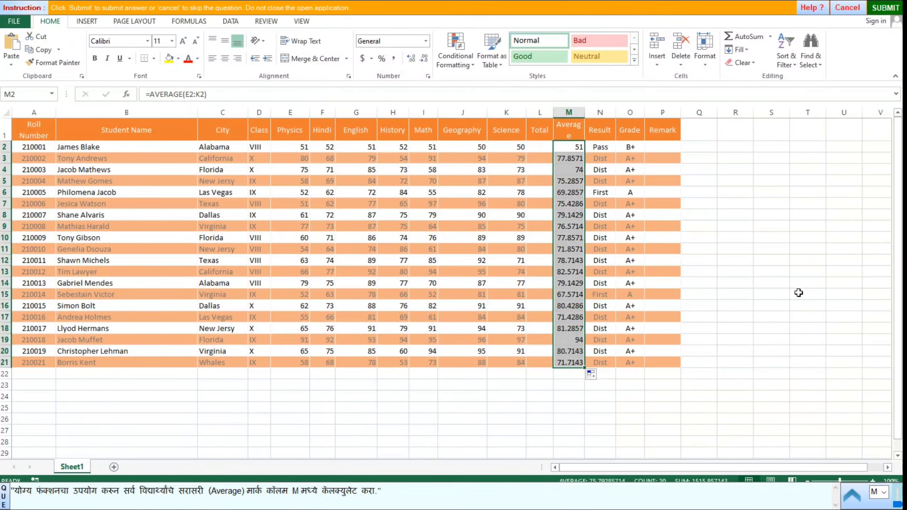
left_click(743, 273)
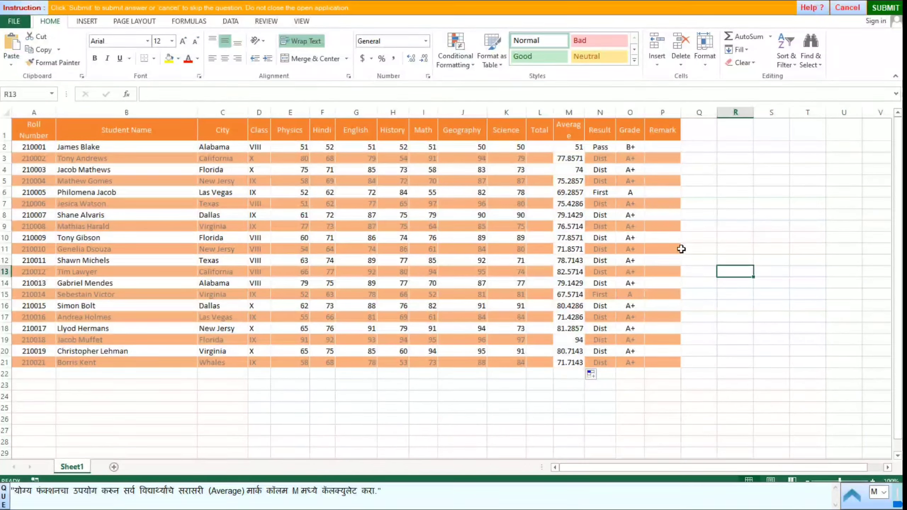
left_click(885, 9)
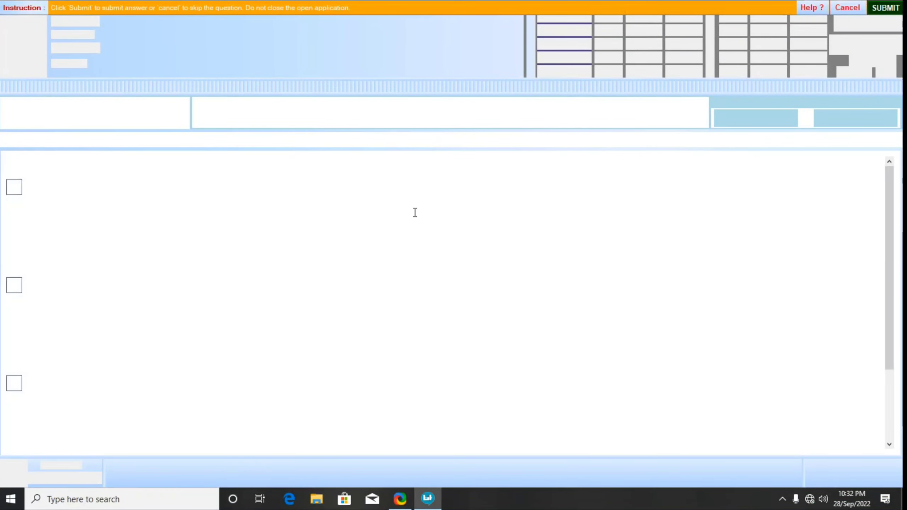
Start the presentation question and add a new Blank layout slide.
left_click(187, 243)
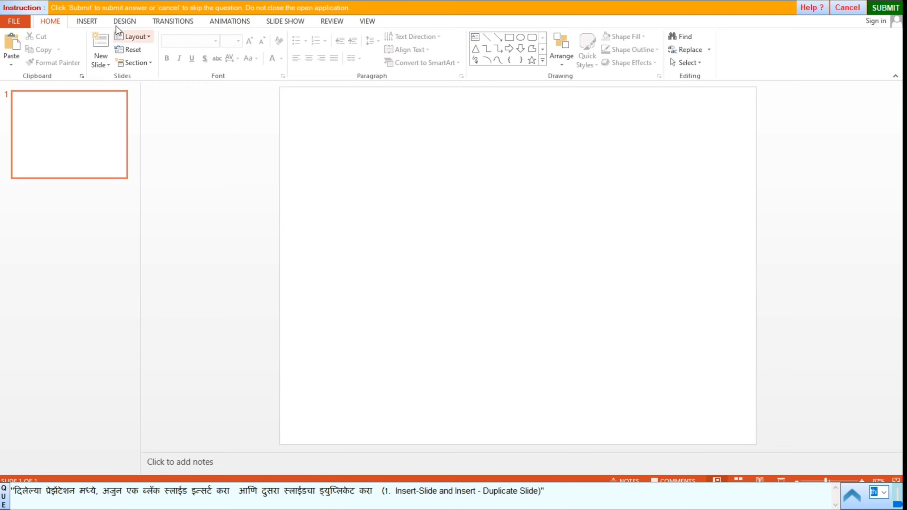
left_click(100, 62)
left_click(121, 249)
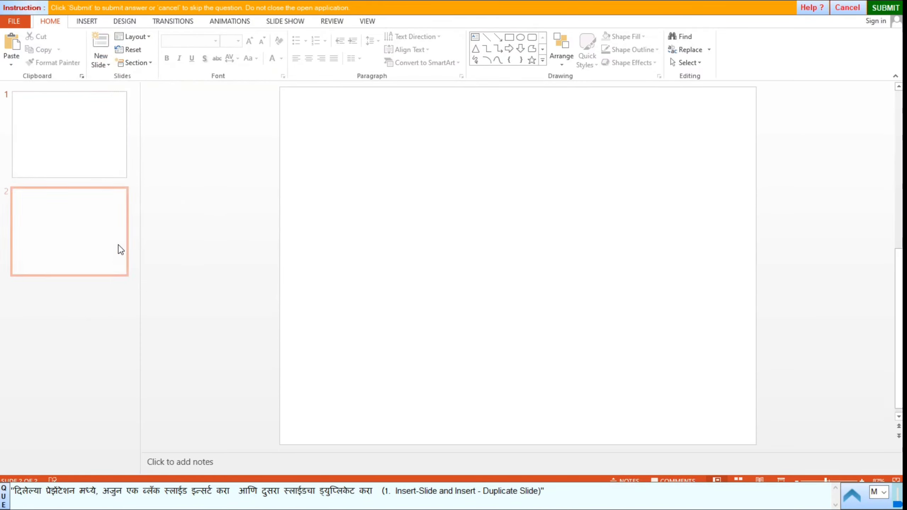
Duplicate slide 2 as slide 3 and submit the presentation.
left_click(71, 230)
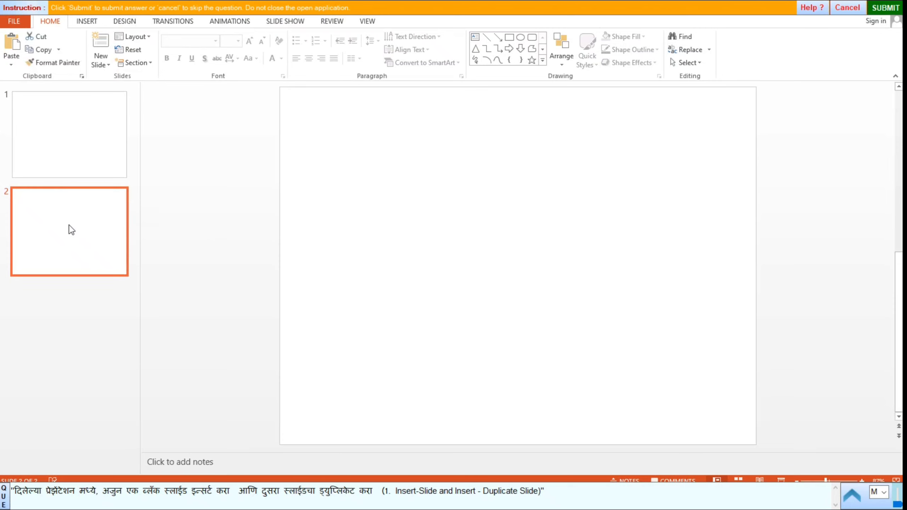
right_click(71, 229)
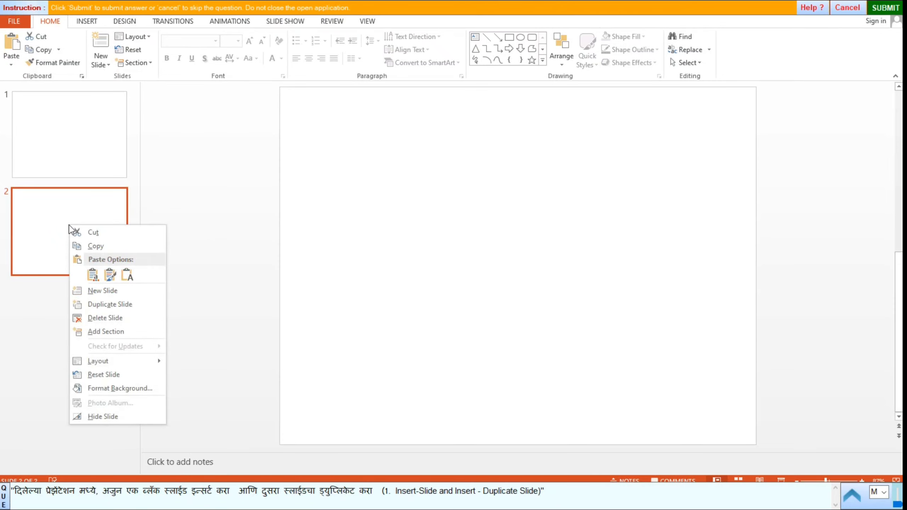
left_click(107, 304)
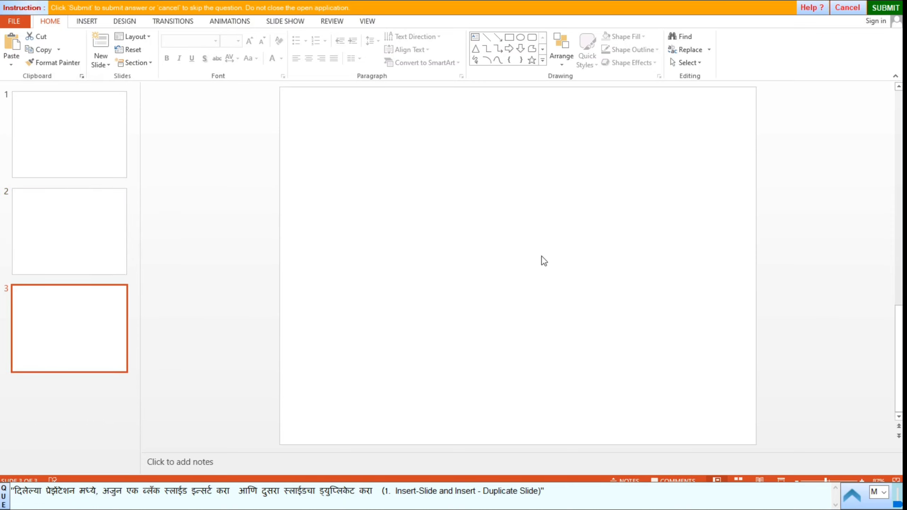
left_click(886, 7)
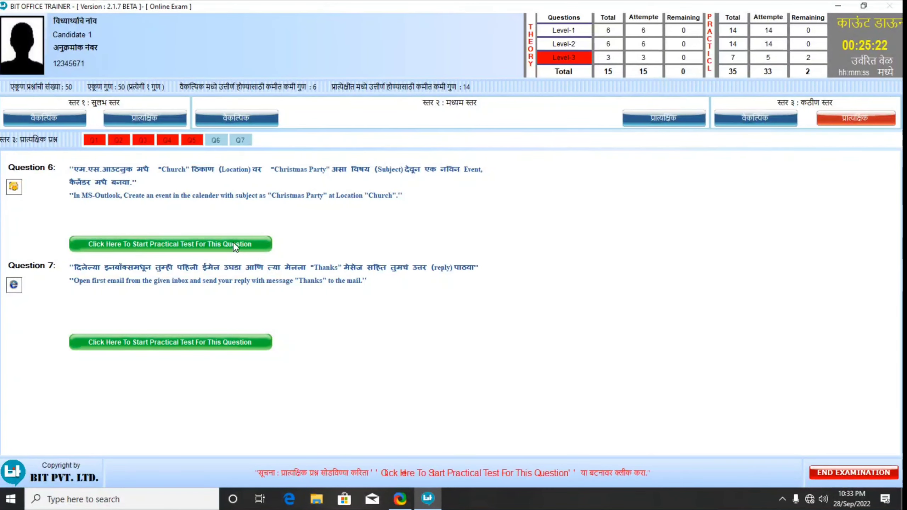
Start the calendar question and create a new all-day appointment in Outlook.
left_click(233, 244)
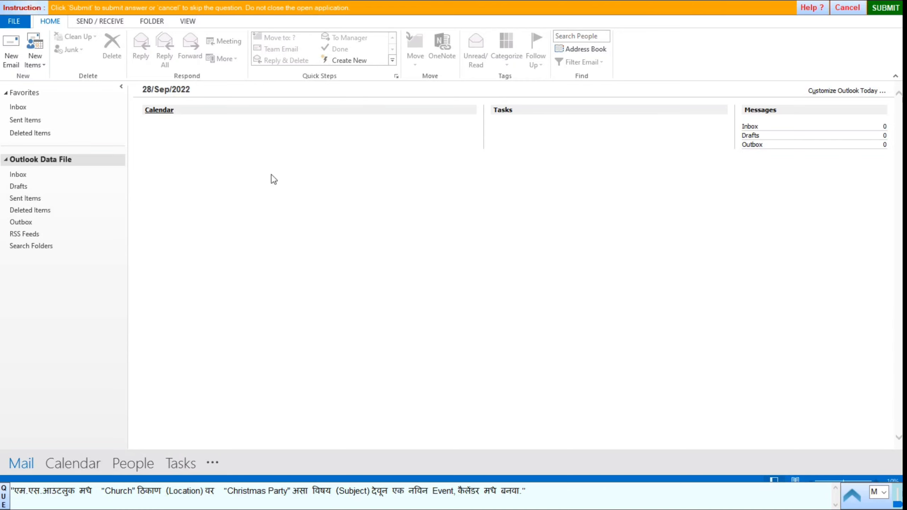
left_click(37, 58)
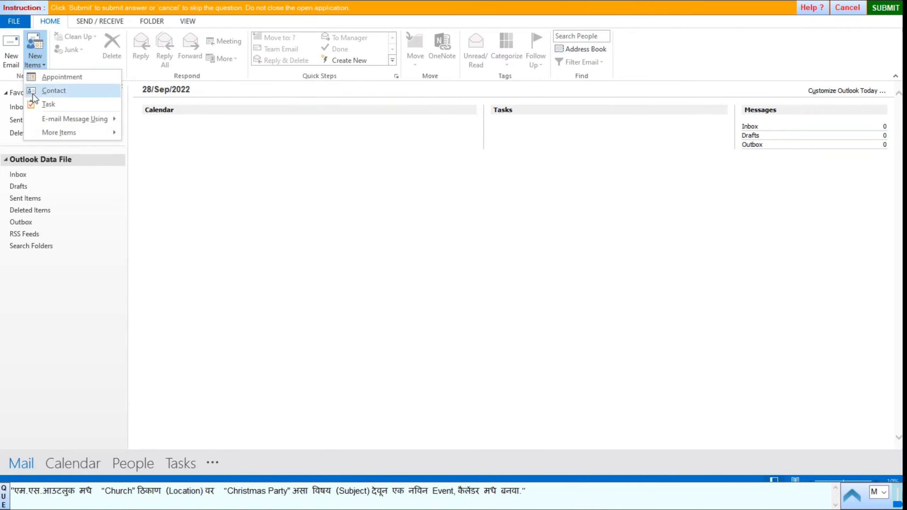
left_click(76, 81)
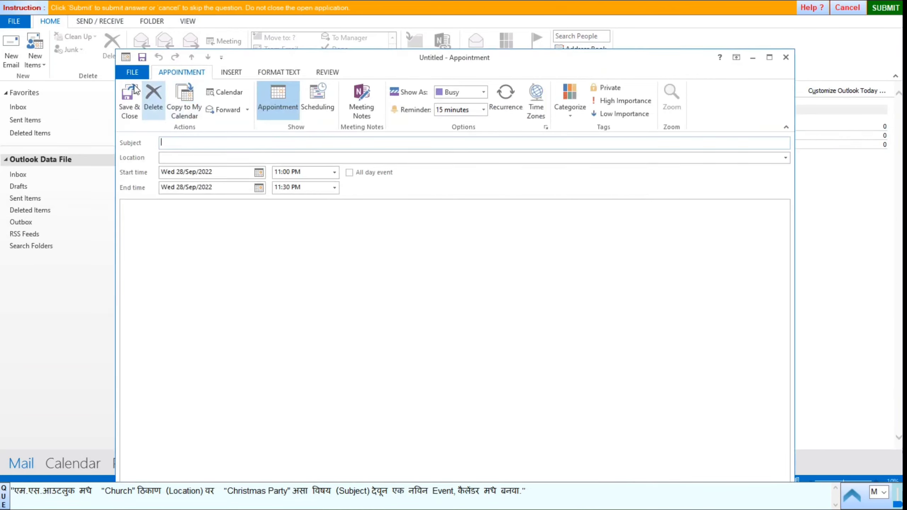
left_click(350, 174)
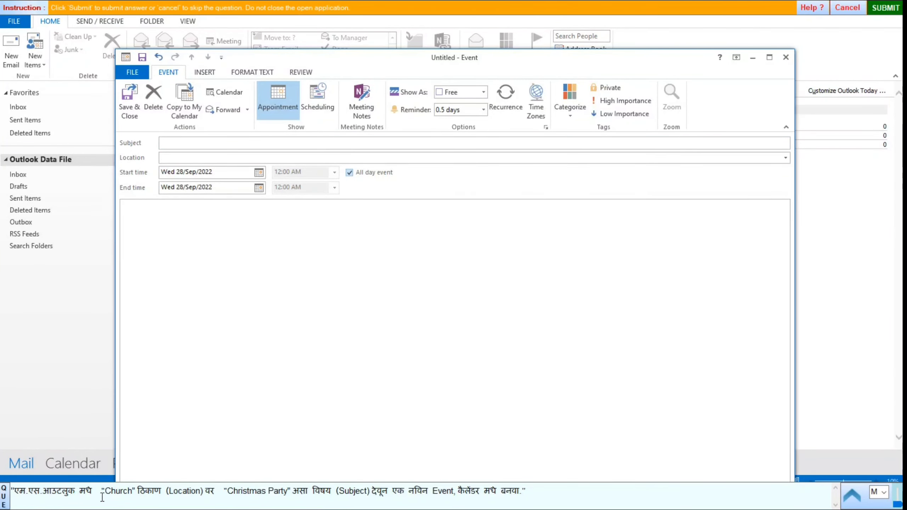
Set location Church and subject Christmas Party, save the event, and submit.
double_click(121, 492)
key("ctrl+c")
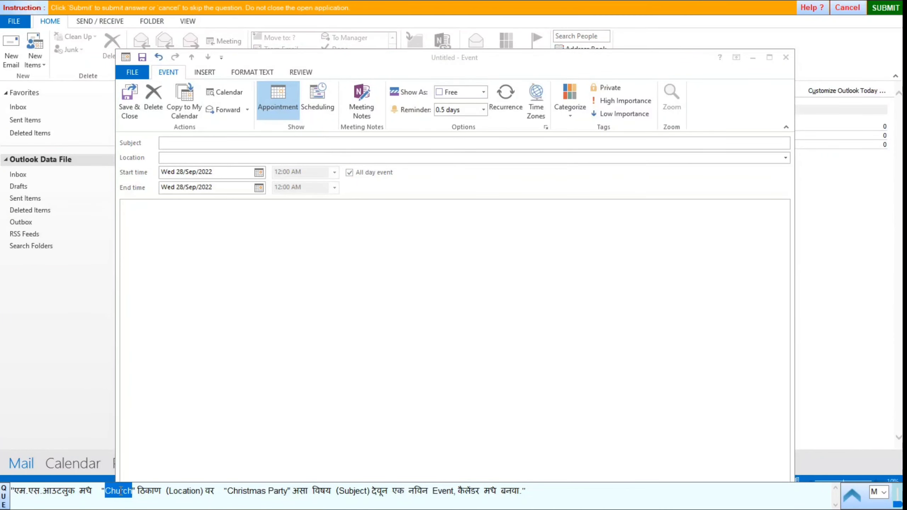
left_click(171, 158)
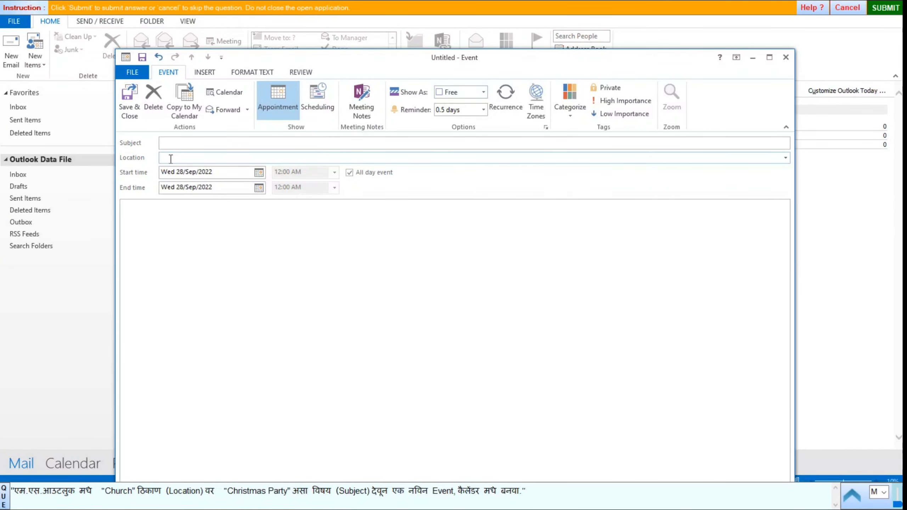
key("ctrl+v")
double_click(248, 491)
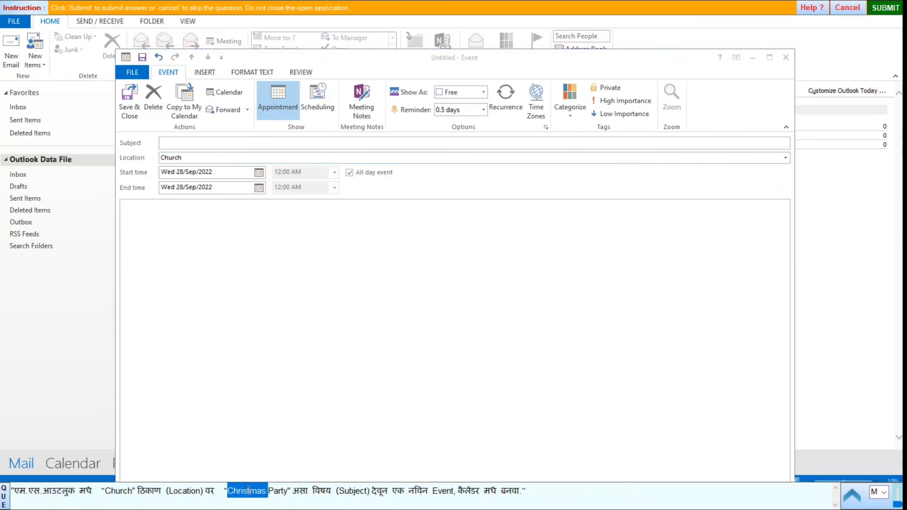
left_click_drag(249, 490, 287, 491)
key("ctrl+c")
left_click(174, 143)
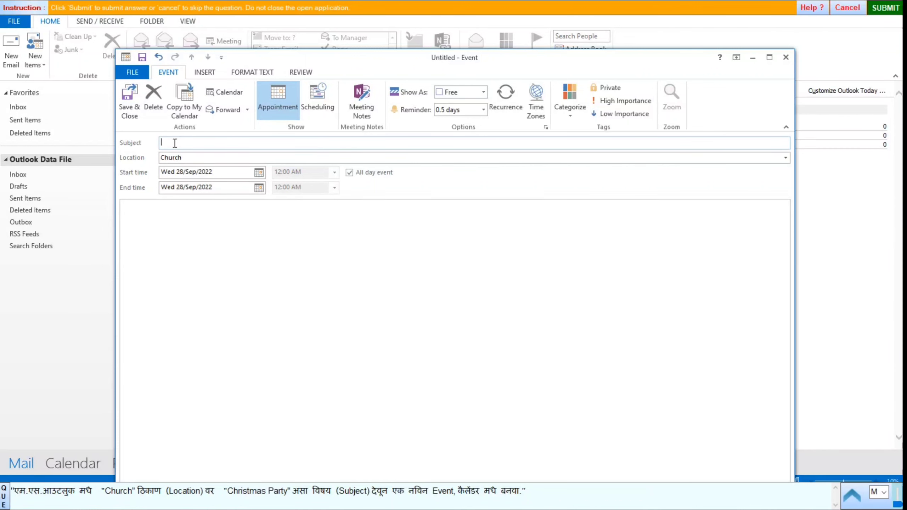
key("ctrl+v")
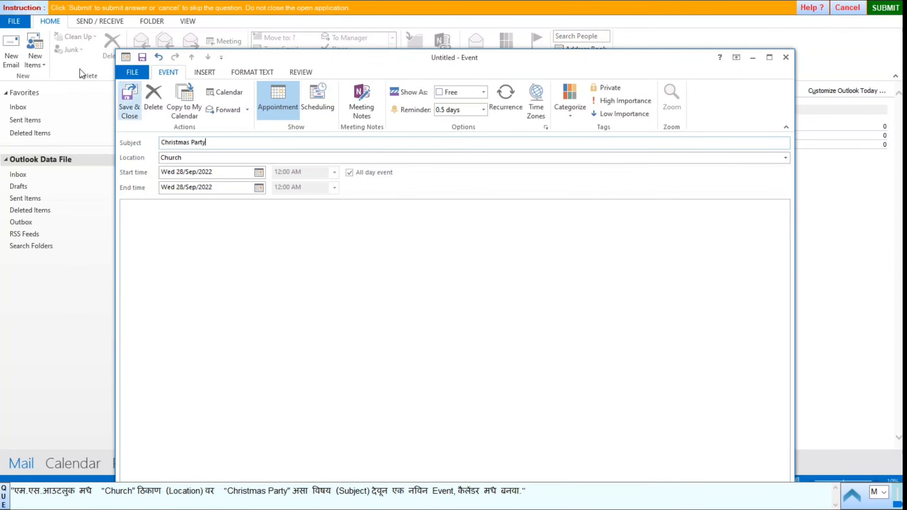
left_click(133, 110)
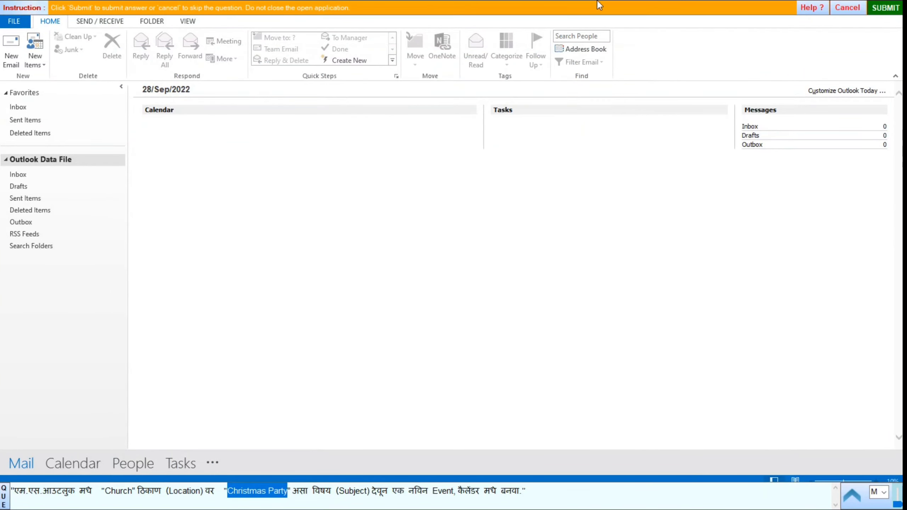
left_click(883, 9)
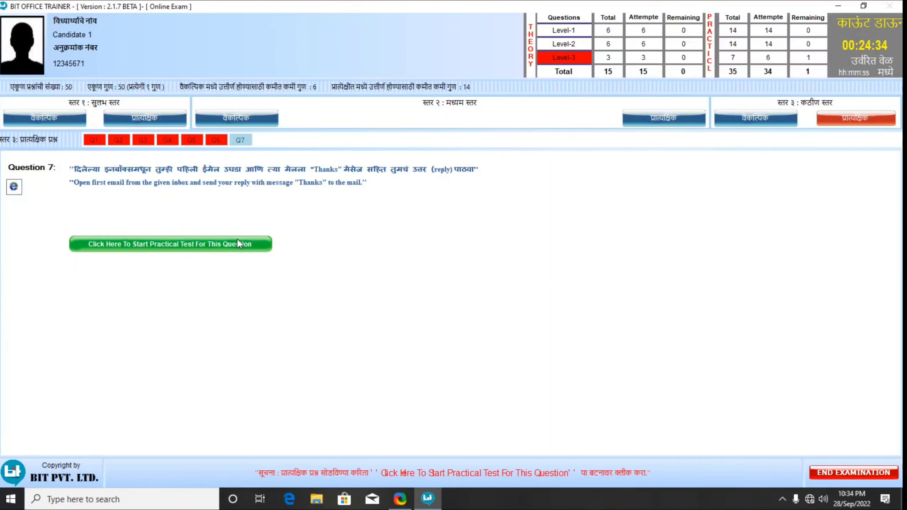
Answer Question 7 on replying 'Thanks' to the first email with the second option, and submit.
left_click(237, 239)
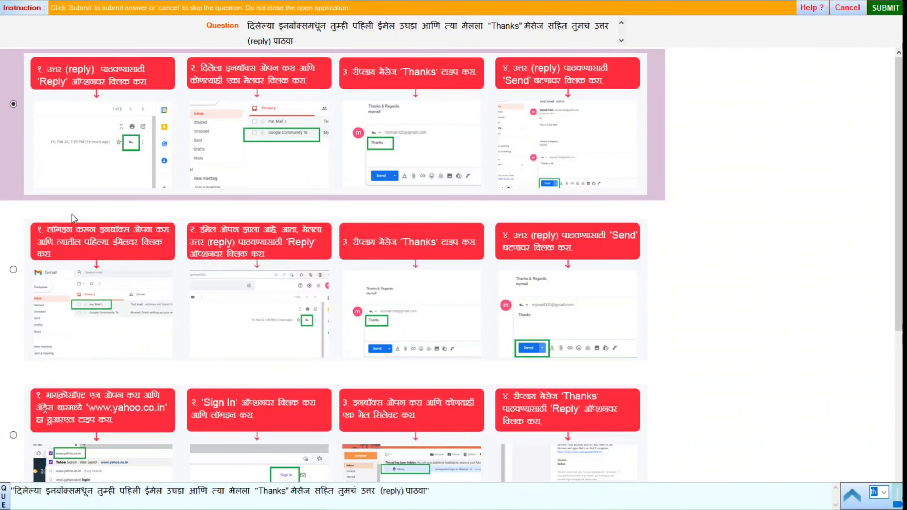
left_click(12, 270)
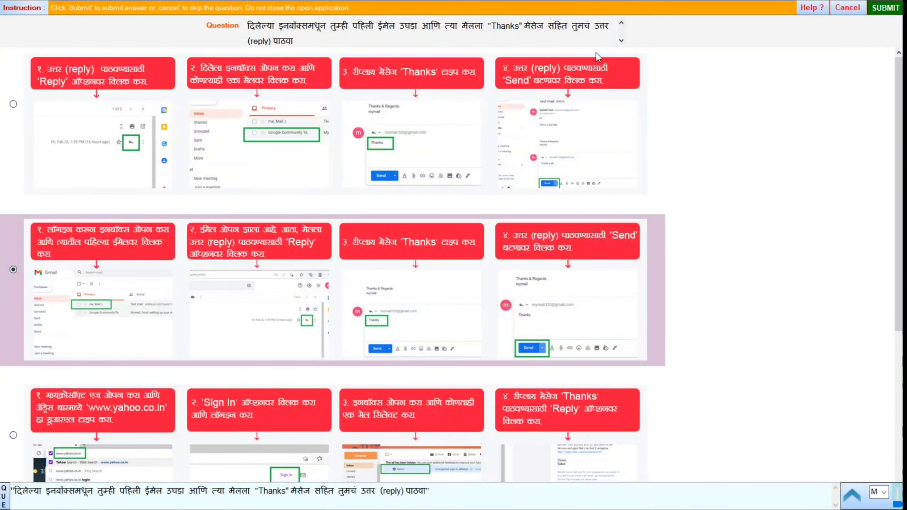
left_click(880, 10)
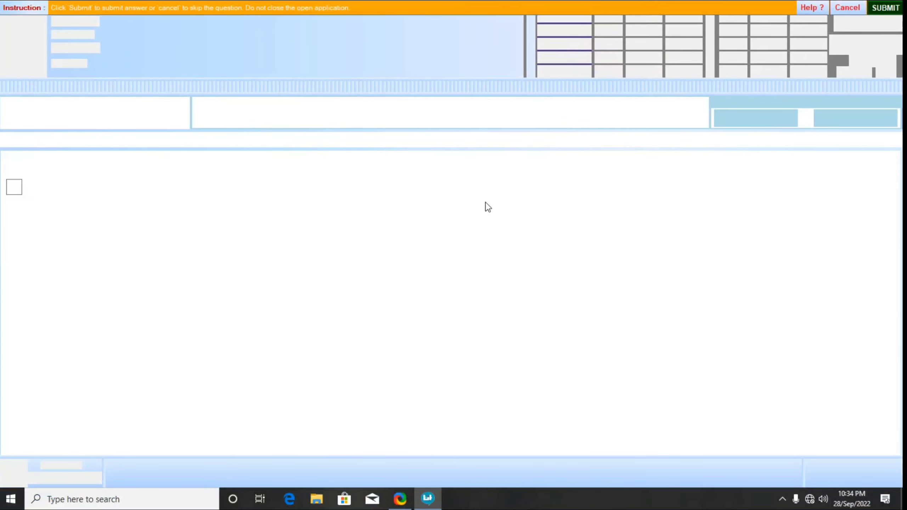